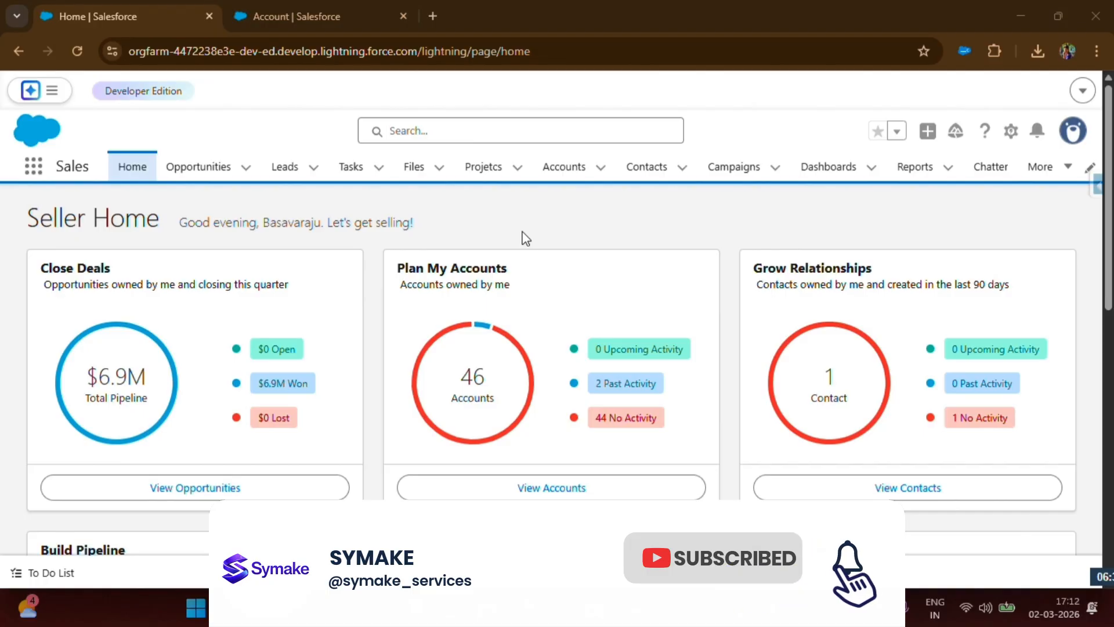
Start a new account record, set Department to Sales, and inspect the available Roles values
{"action": "left_click", "coordinate": [564, 174]}
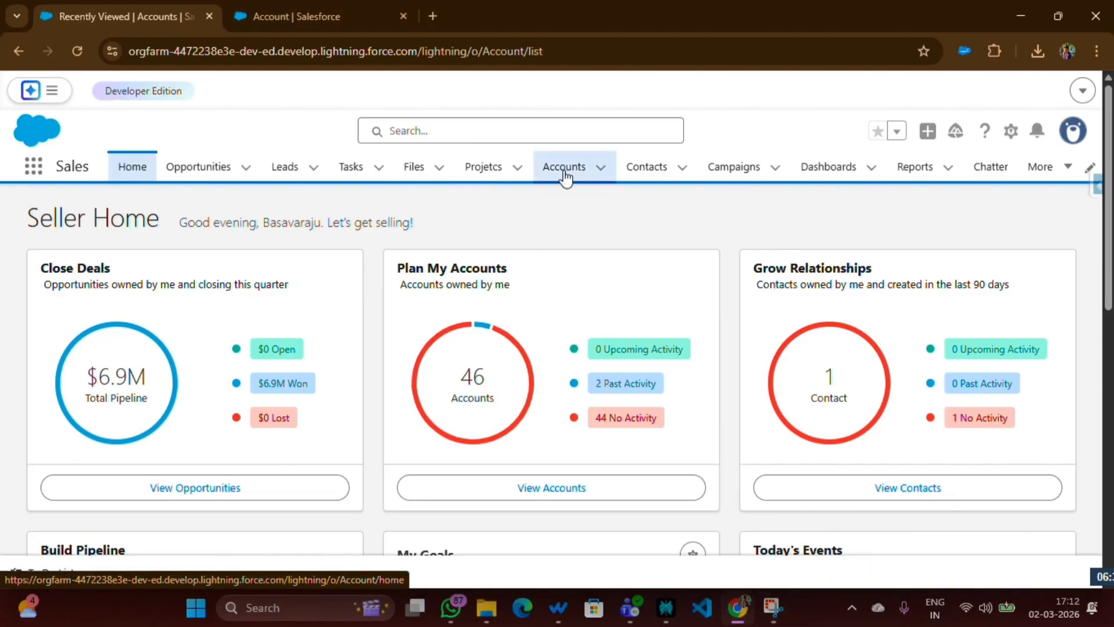
{"action": "left_click", "coordinate": [915, 228]}
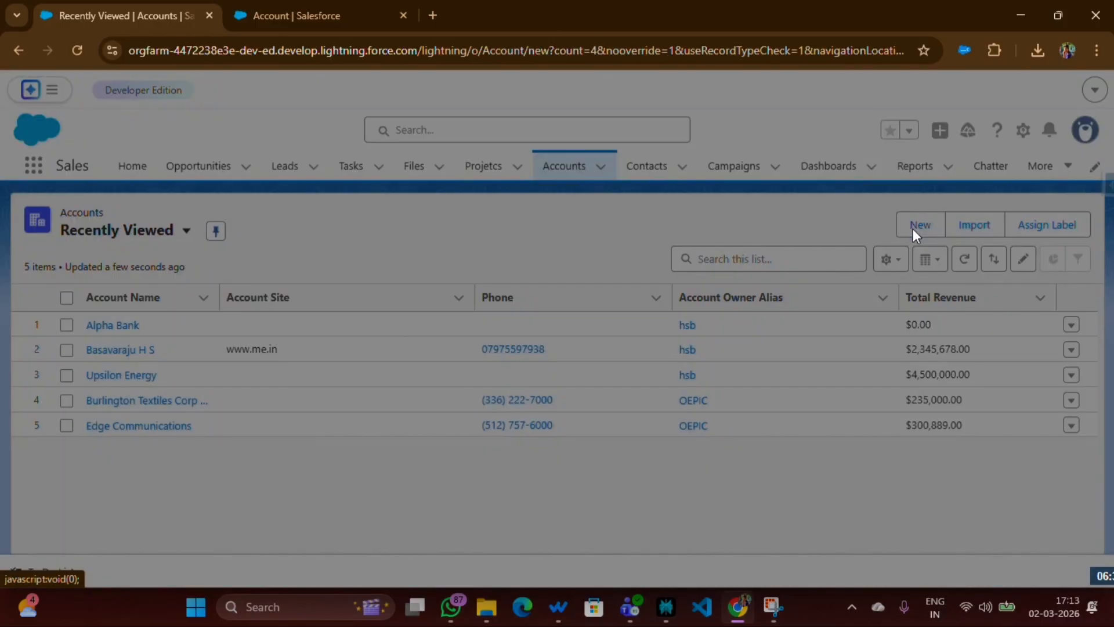
{"action": "scroll", "coordinate": [572, 256], "scroll_direction": "down", "scroll_amount": 4}
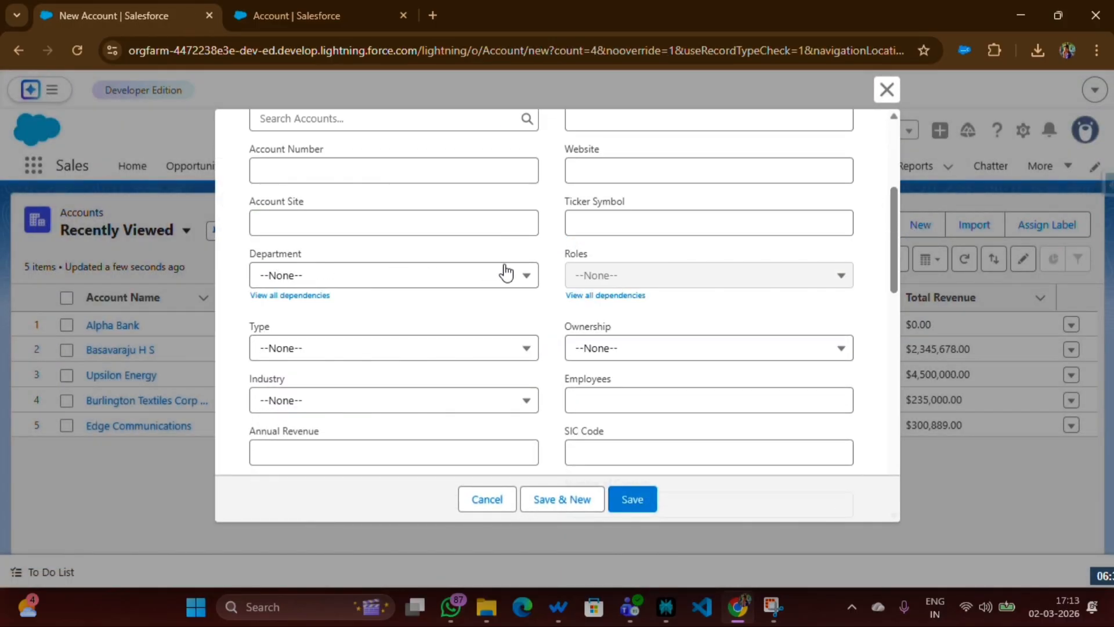
{"action": "left_click", "coordinate": [351, 273]}
{"action": "left_click", "coordinate": [311, 350]}
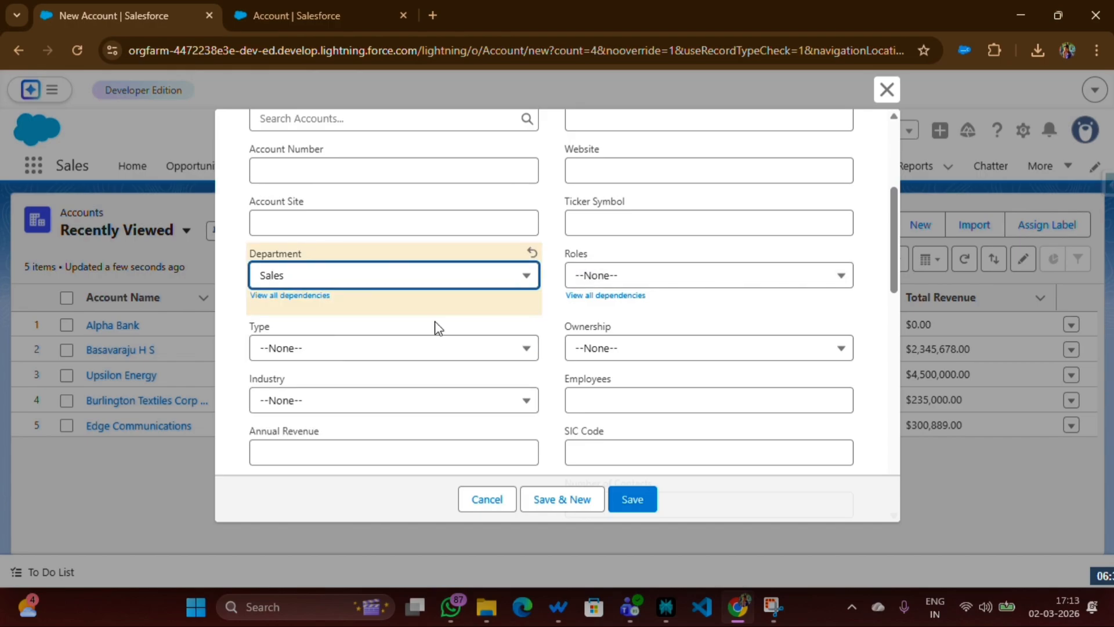
{"action": "left_click", "coordinate": [604, 278]}
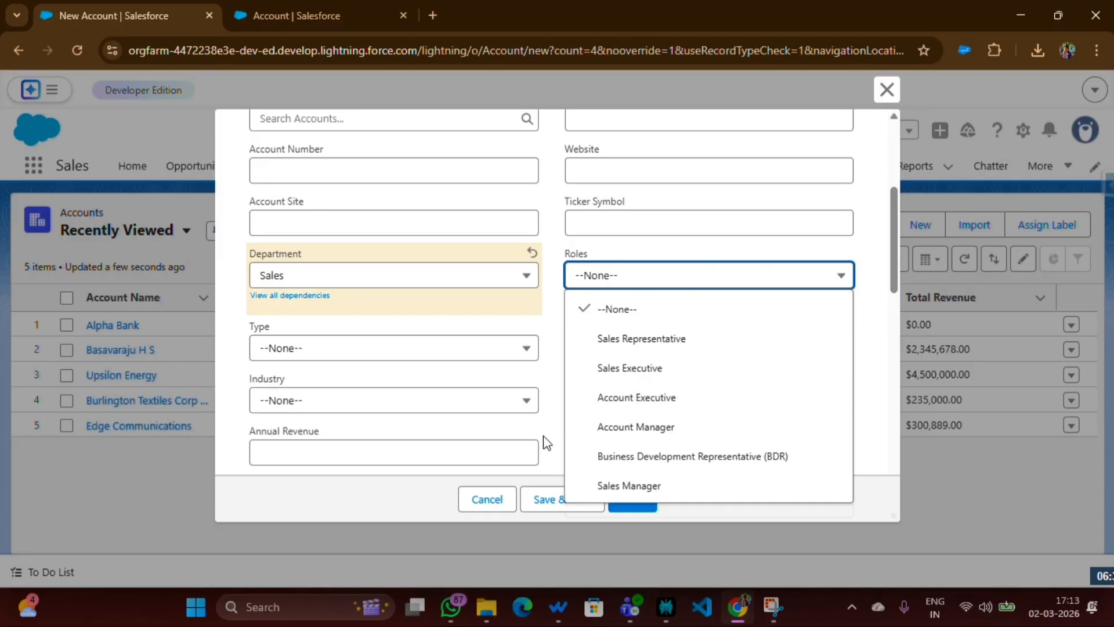
Change the new account's Department to IT and inspect the Roles values offered for it
{"action": "left_click", "coordinate": [352, 283]}
{"action": "left_click", "coordinate": [342, 369]}
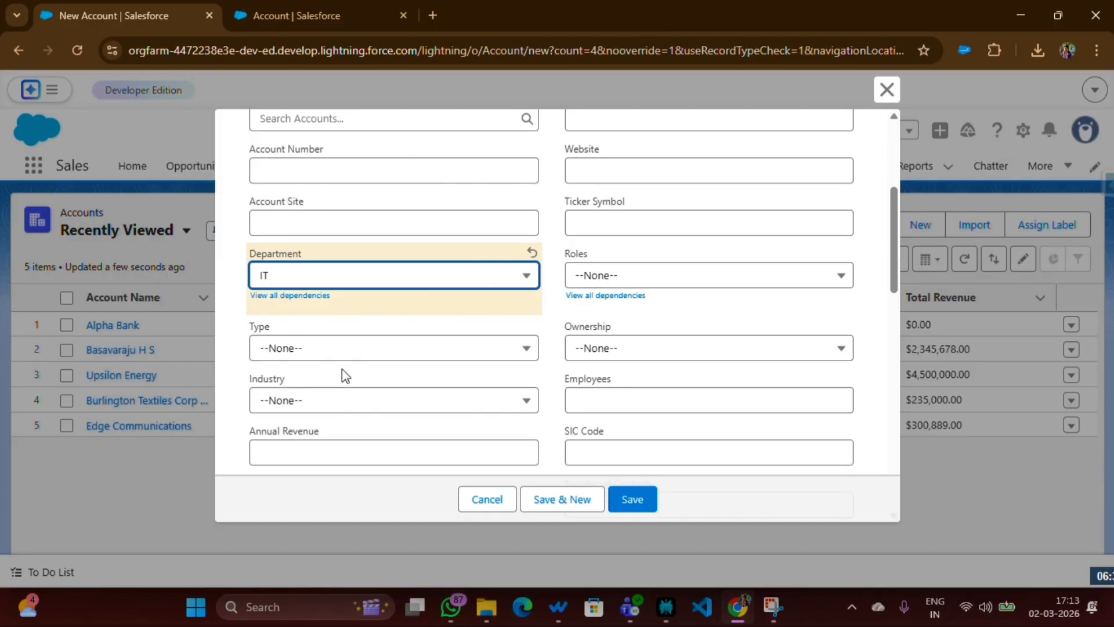
{"action": "left_click", "coordinate": [597, 275]}
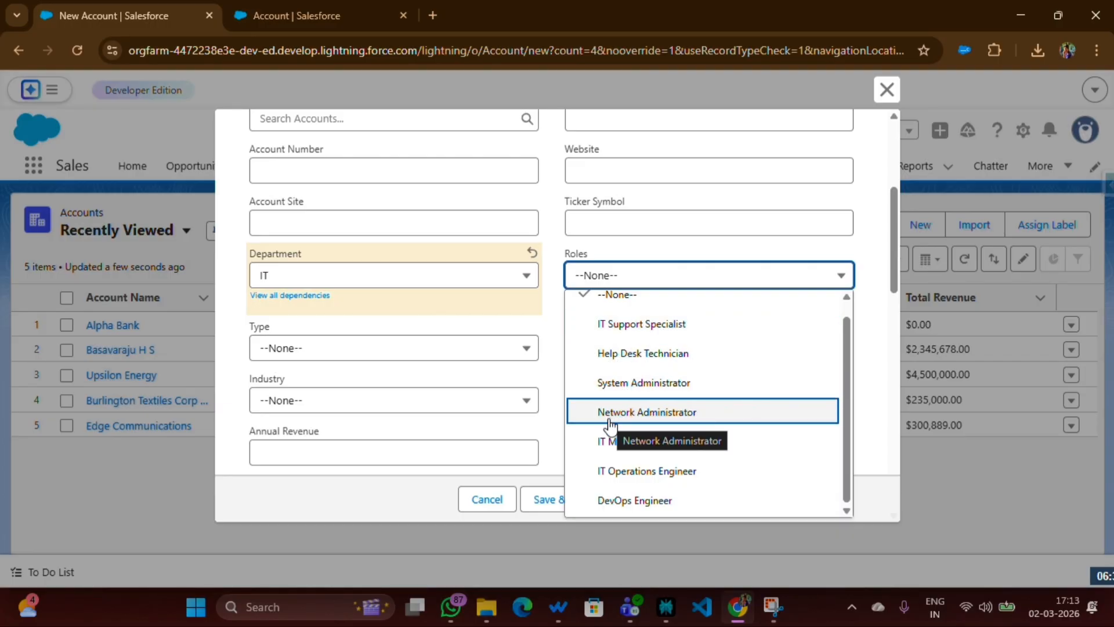
Change the new account's Department to Agriculture and inspect its Roles values without choosing one
{"action": "left_click", "coordinate": [360, 282]}
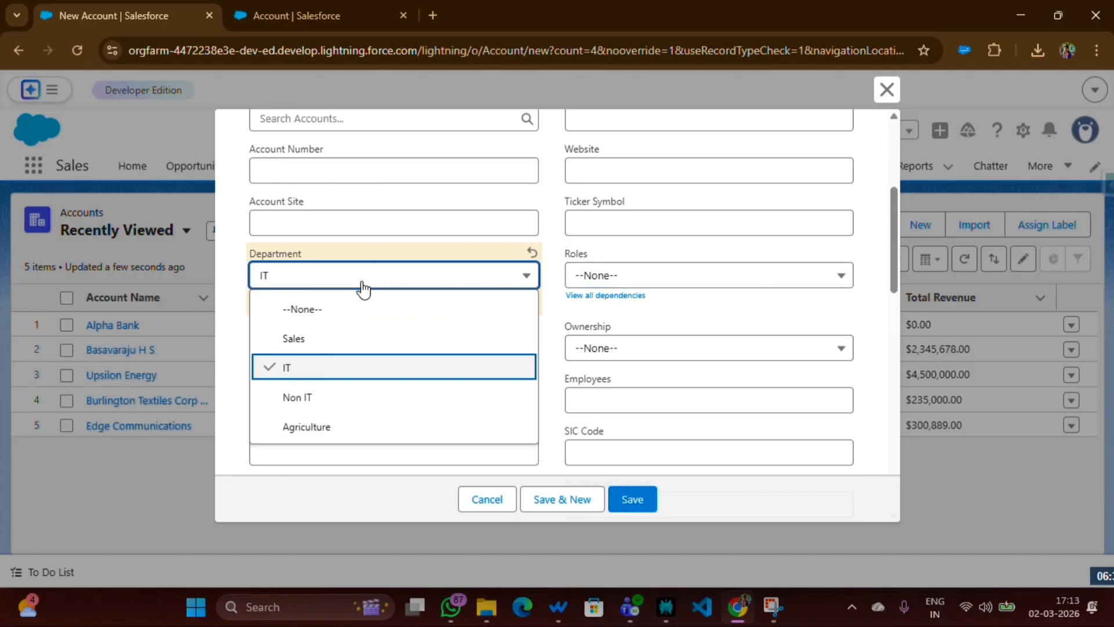
{"action": "left_click", "coordinate": [337, 428]}
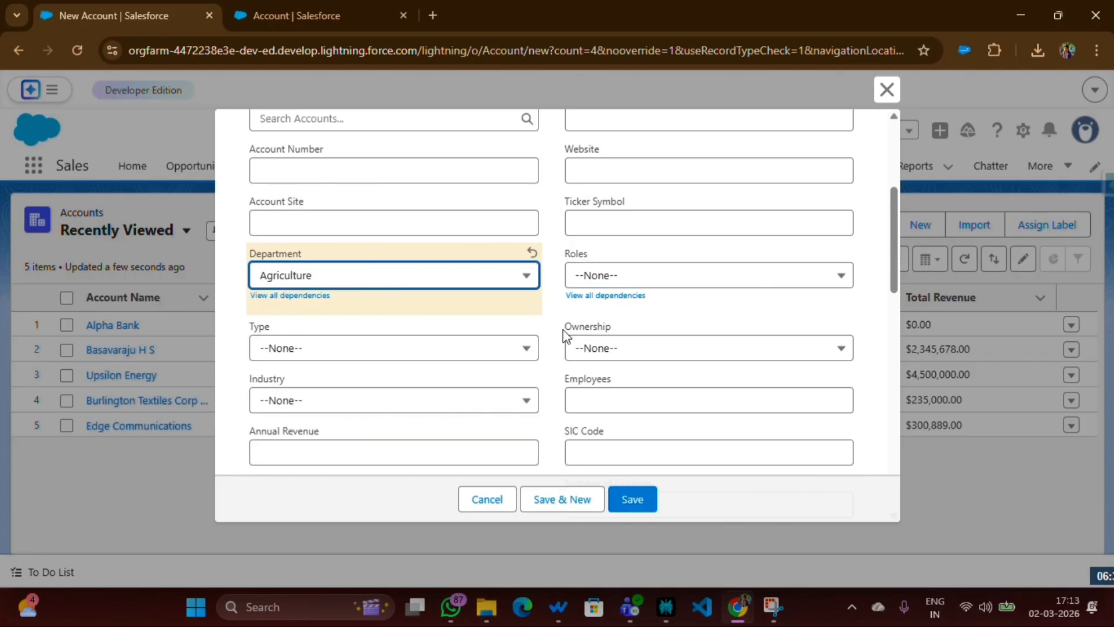
{"action": "left_click", "coordinate": [607, 283]}
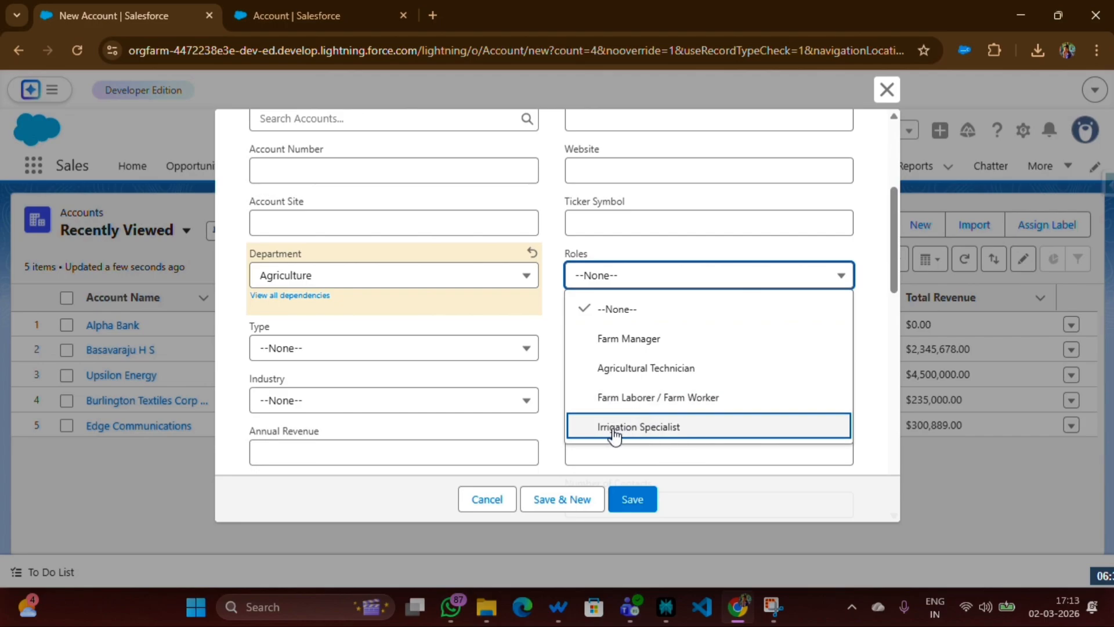
{"action": "left_click", "coordinate": [517, 315]}
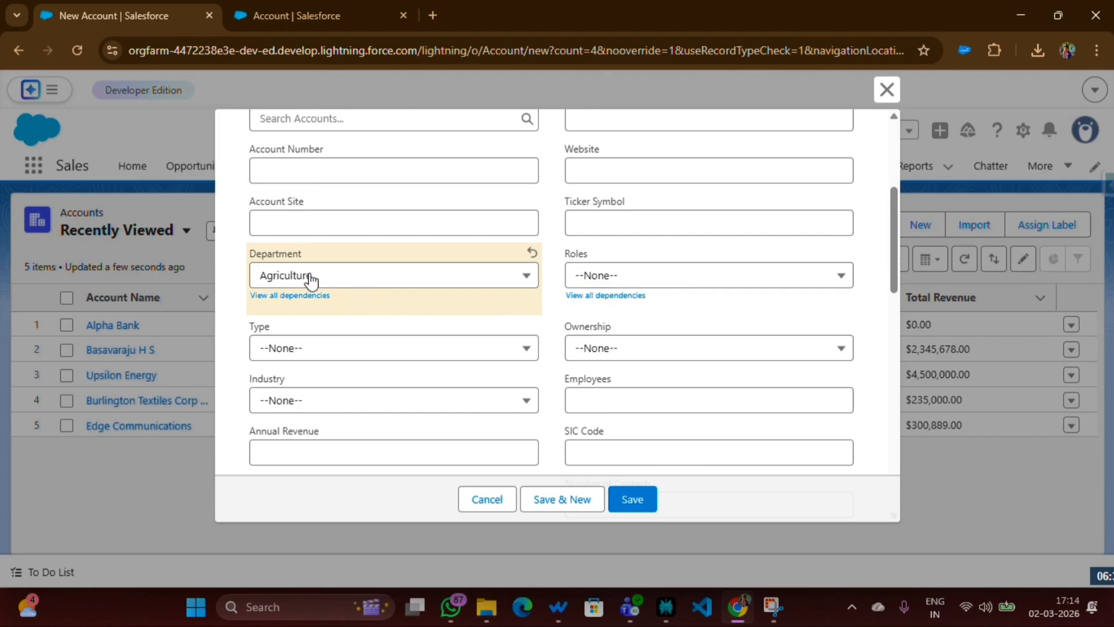
Compare the Department and Roles fields on the account form, and discard the new account without saving
{"action": "left_click_drag", "start_coordinate": [244, 255], "coordinate": [339, 257]}
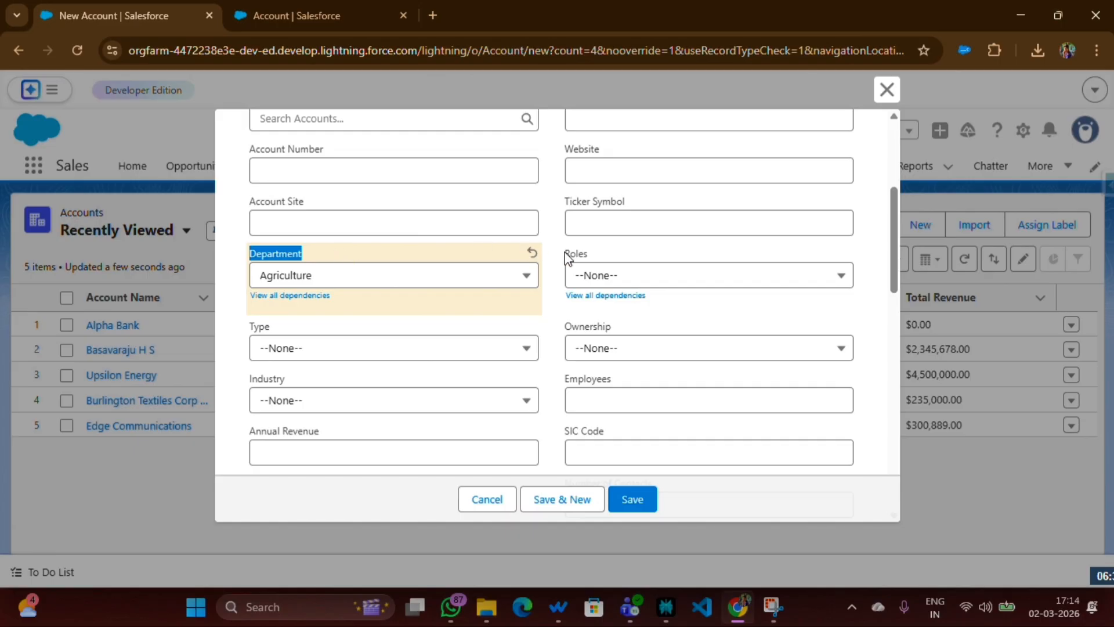
{"action": "left_click_drag", "start_coordinate": [565, 254], "coordinate": [609, 257]}
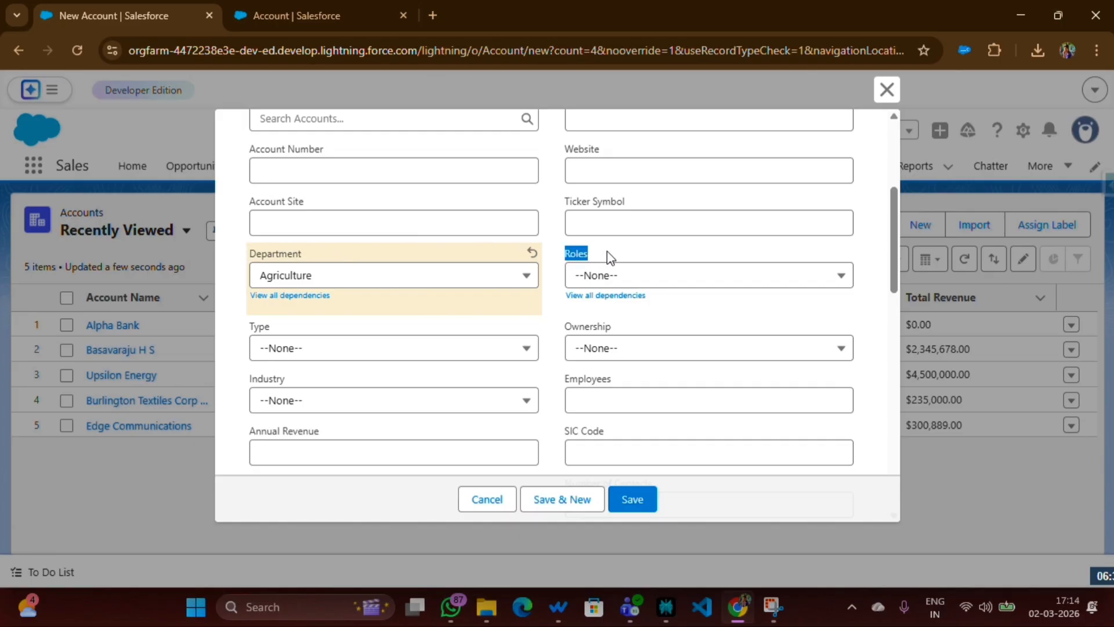
{"action": "double_click", "coordinate": [250, 257]}
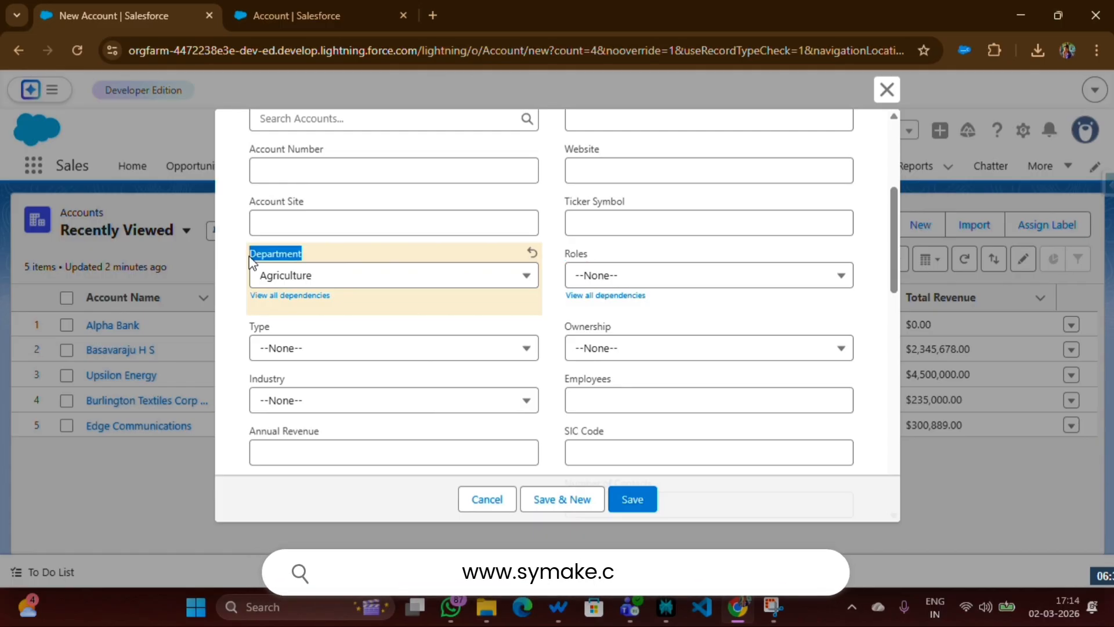
{"action": "left_click_drag", "start_coordinate": [561, 256], "coordinate": [639, 276]}
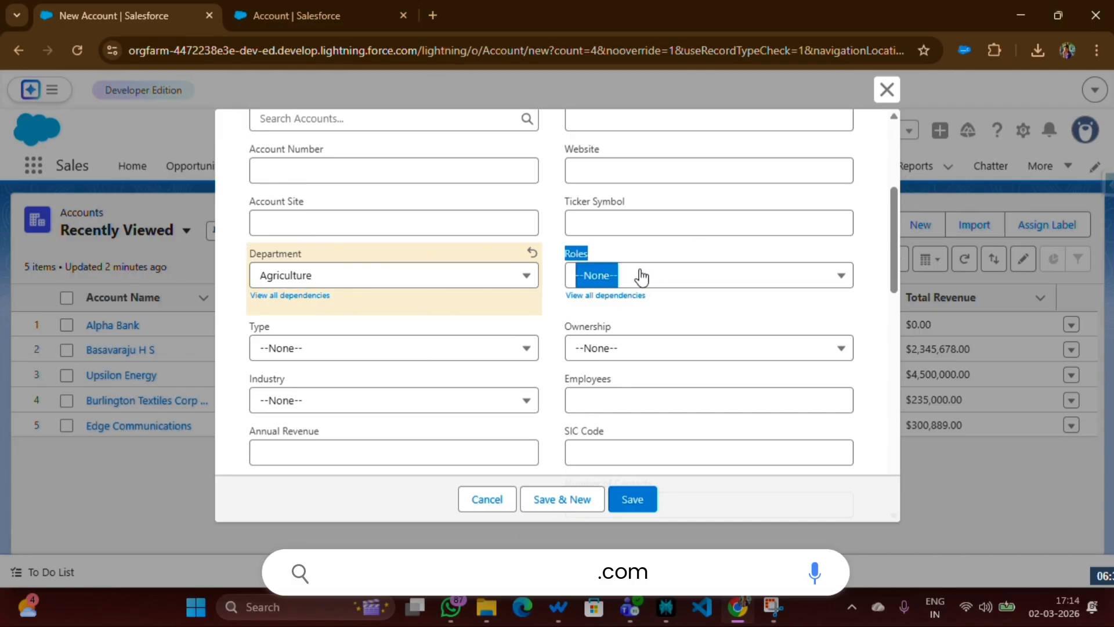
{"action": "left_click", "coordinate": [260, 257]}
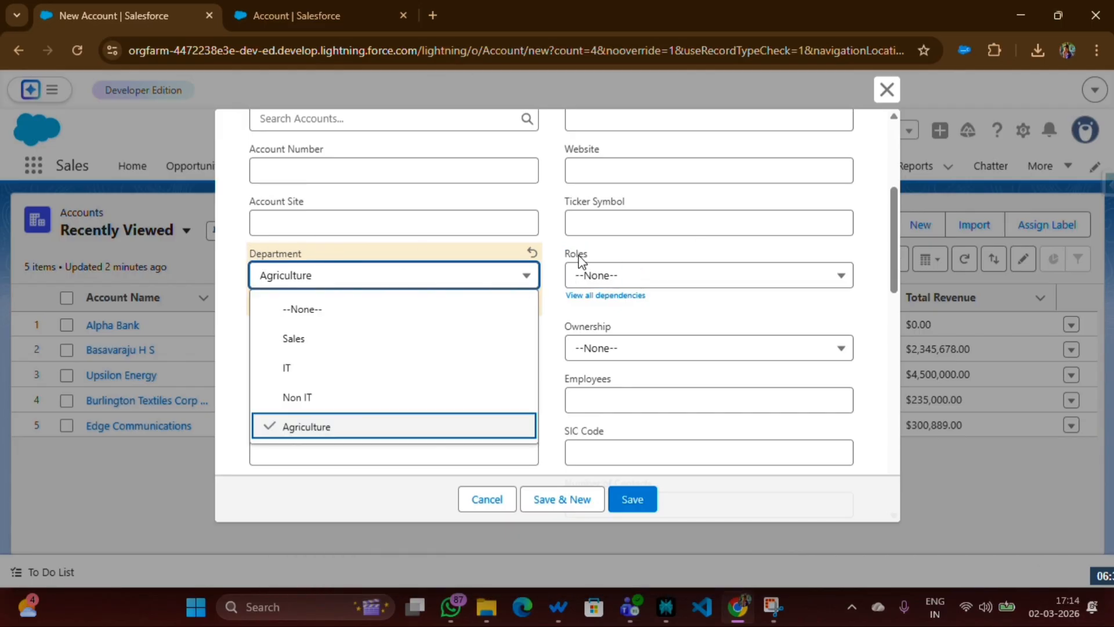
{"action": "left_click", "coordinate": [561, 257]}
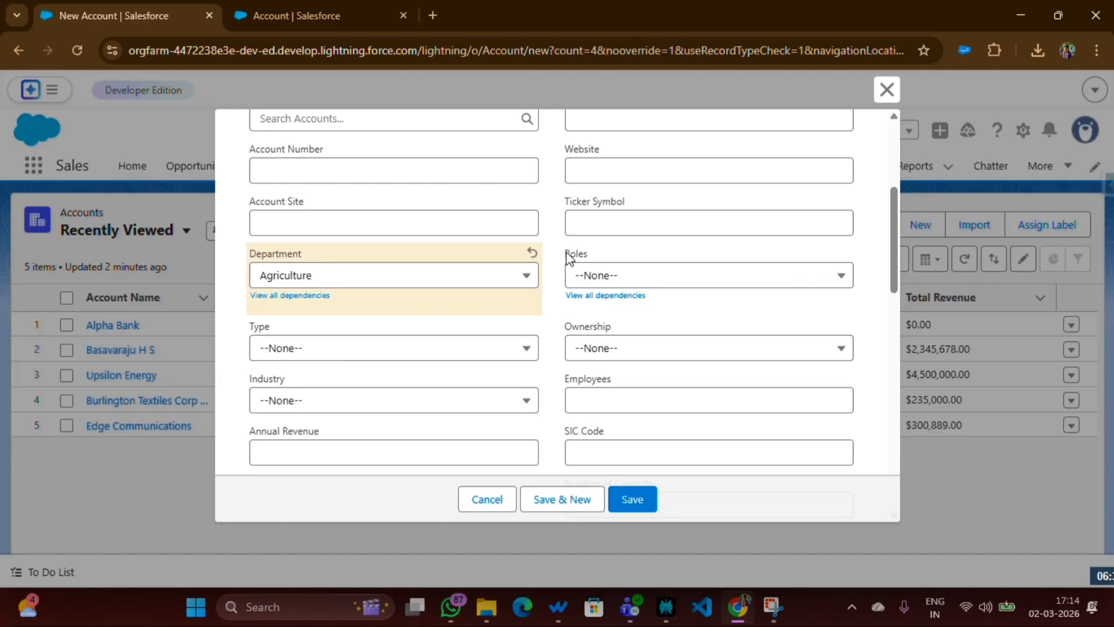
{"action": "double_click", "coordinate": [568, 256]}
{"action": "left_click", "coordinate": [500, 503]}
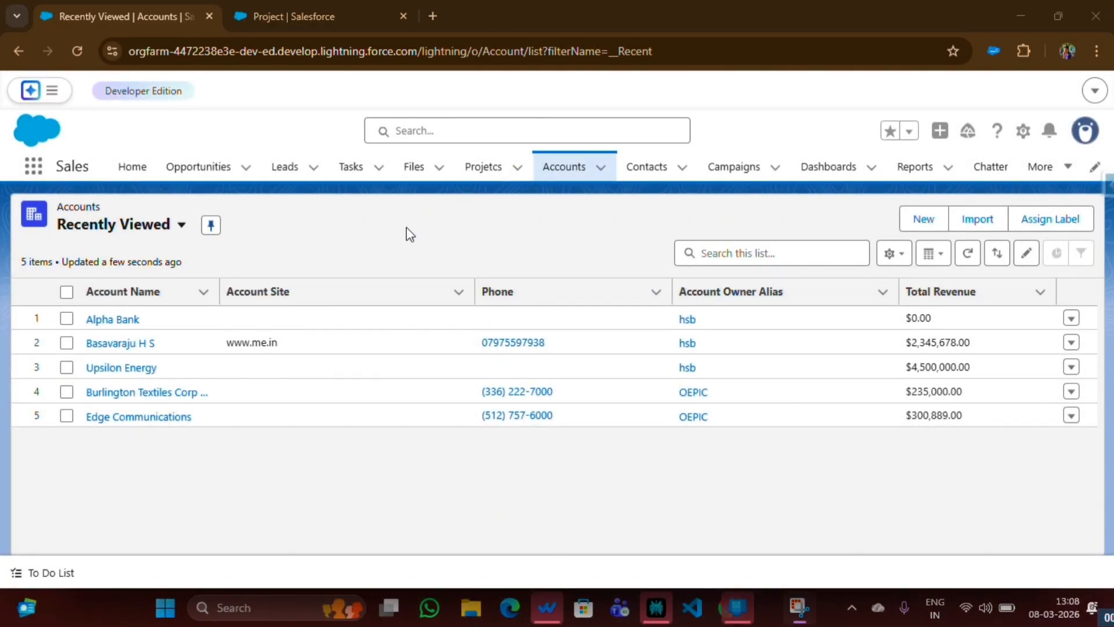
Start a new record in the Projetcs list and set its States field to Delhi
{"action": "left_click", "coordinate": [479, 171]}
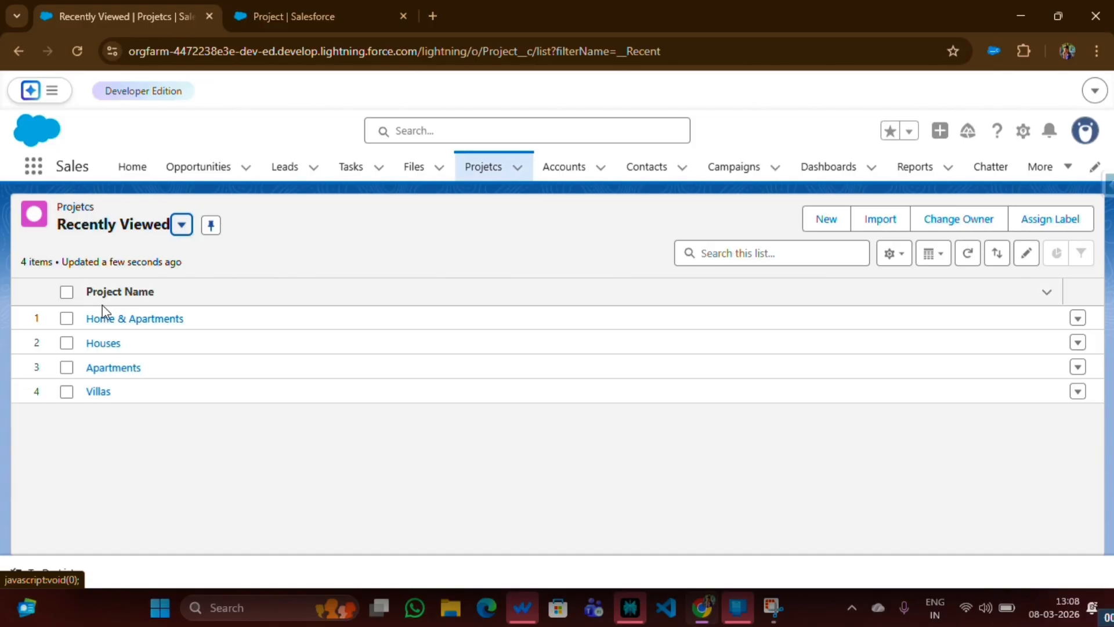
{"action": "left_click", "coordinate": [824, 222]}
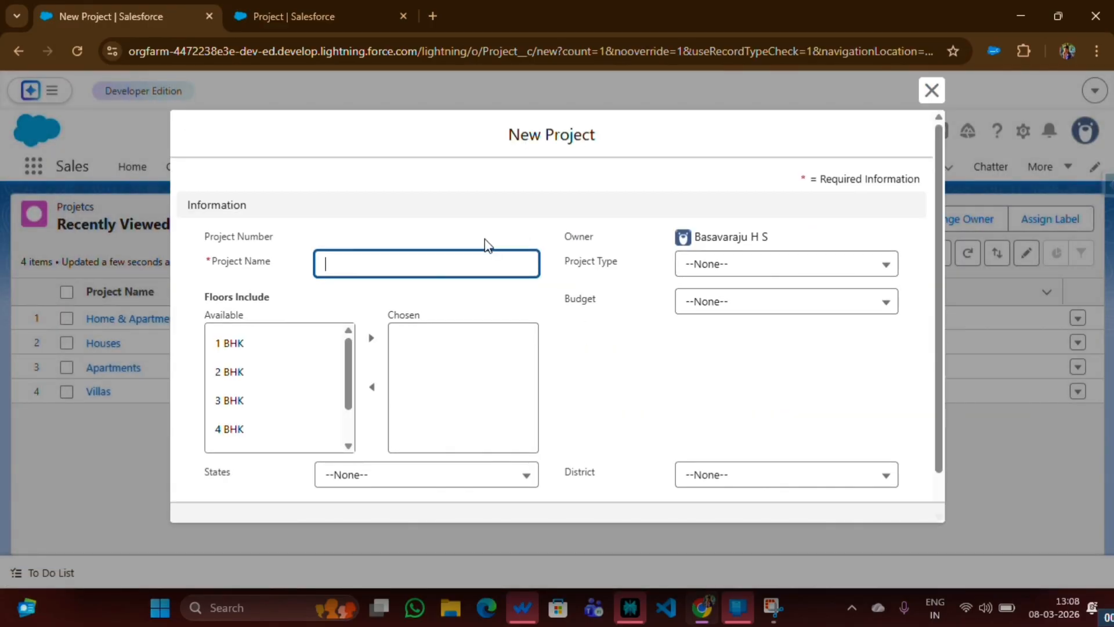
{"action": "scroll", "coordinate": [464, 261], "scroll_direction": "down", "scroll_amount": 1}
{"action": "left_click", "coordinate": [200, 419]}
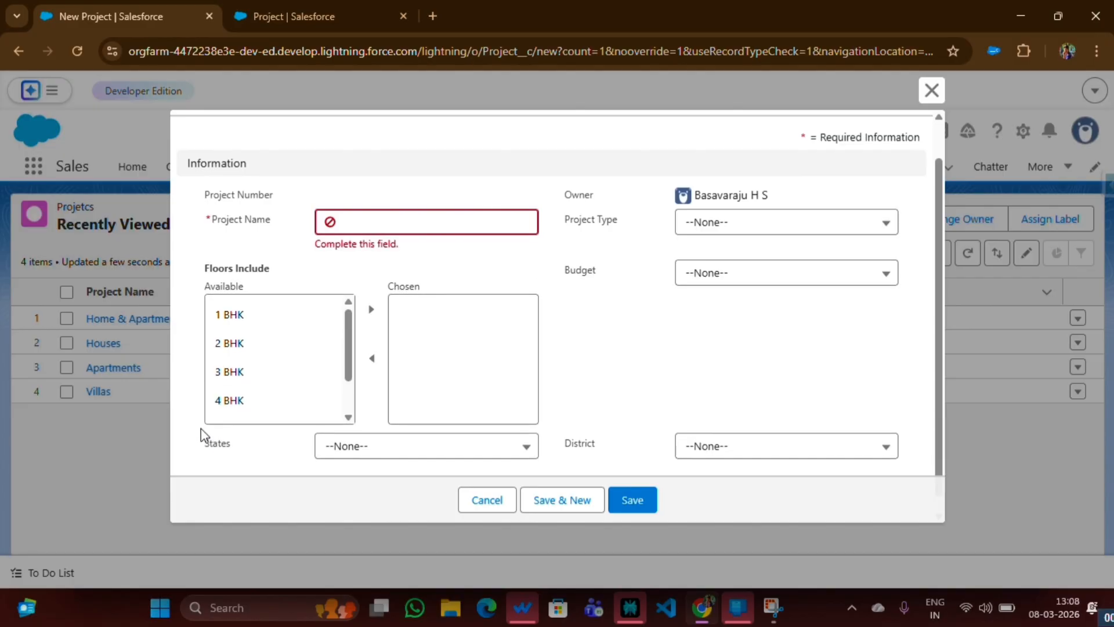
{"action": "left_click", "coordinate": [356, 441]}
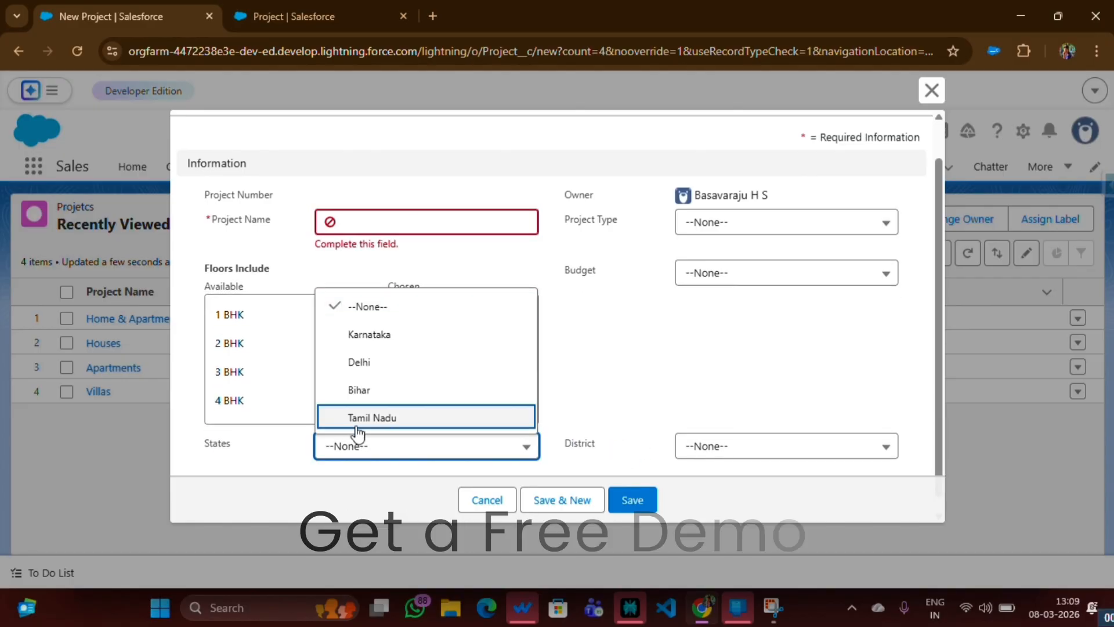
{"action": "left_click", "coordinate": [362, 366]}
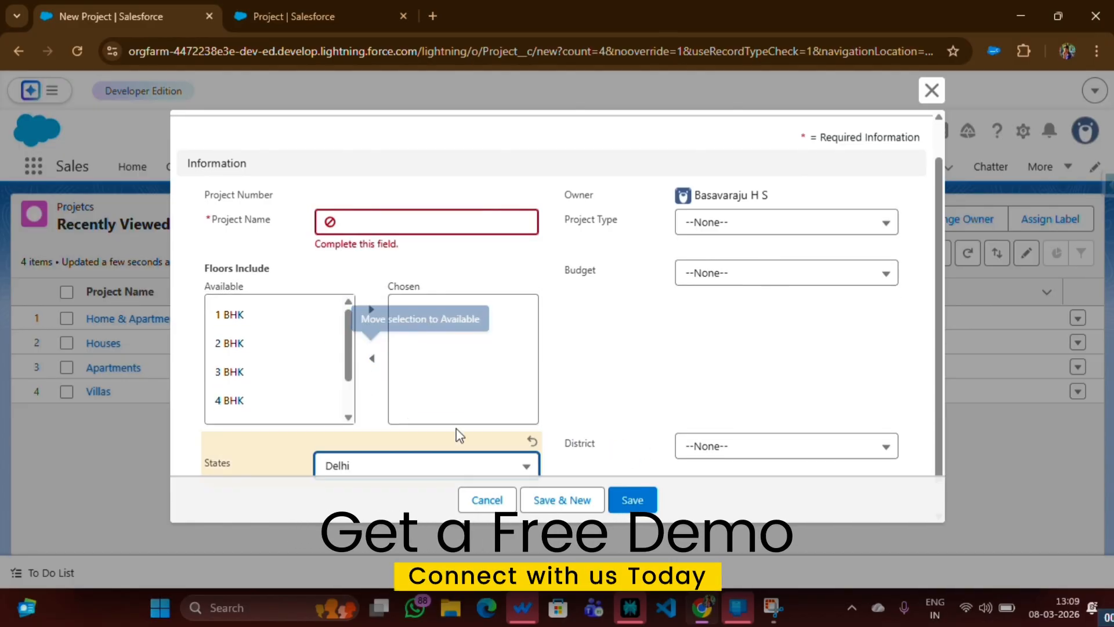
Examine the District values offered for the Delhi state, and discard the new project without saving
{"action": "left_click", "coordinate": [718, 449]}
{"action": "scroll", "coordinate": [777, 267], "scroll_direction": "down", "scroll_amount": 5}
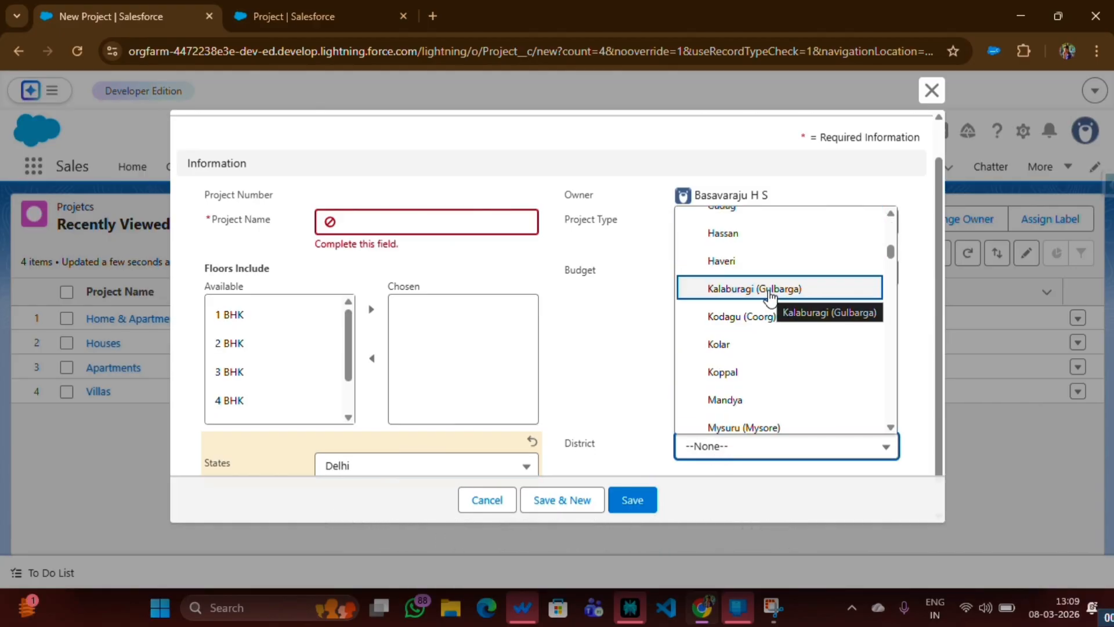
{"action": "scroll", "coordinate": [771, 296], "scroll_direction": "down", "scroll_amount": 15}
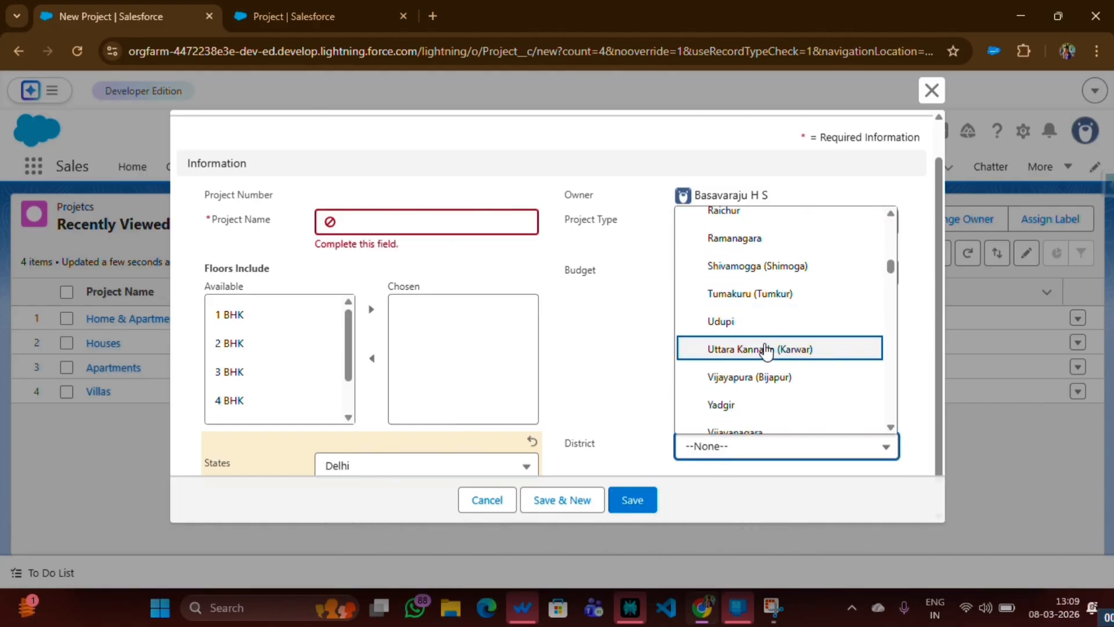
{"action": "scroll", "coordinate": [447, 392], "scroll_direction": "down", "scroll_amount": 1}
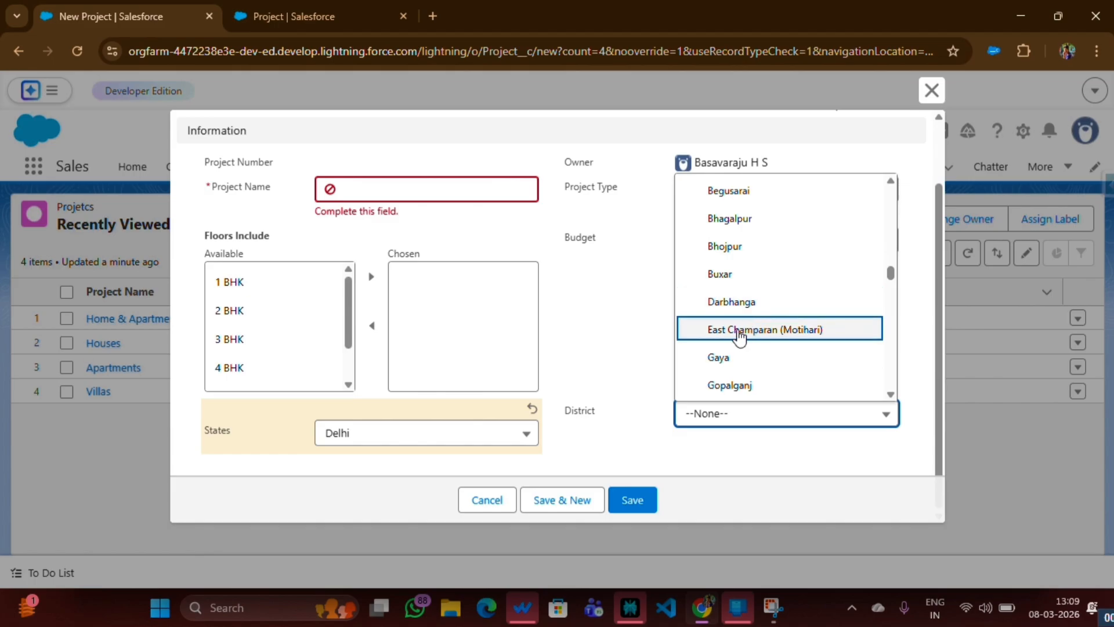
{"action": "left_click", "coordinate": [487, 500]}
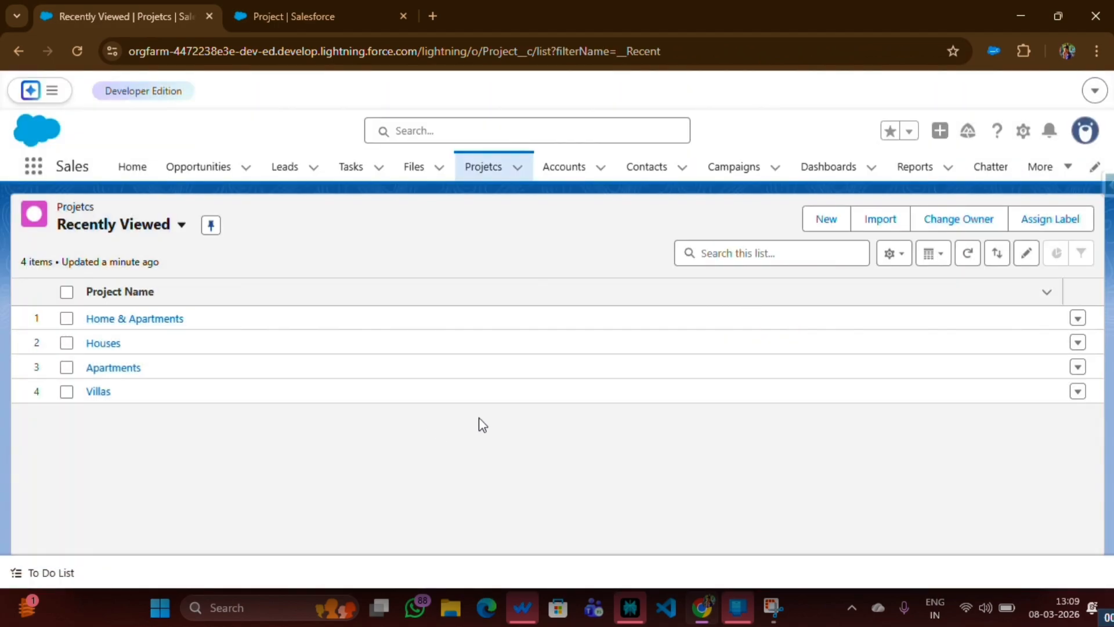
Open the field dependencies page among the Project object's fields and relationships in its setup
{"action": "left_click", "coordinate": [1023, 133]}
{"action": "left_click", "coordinate": [893, 409]}
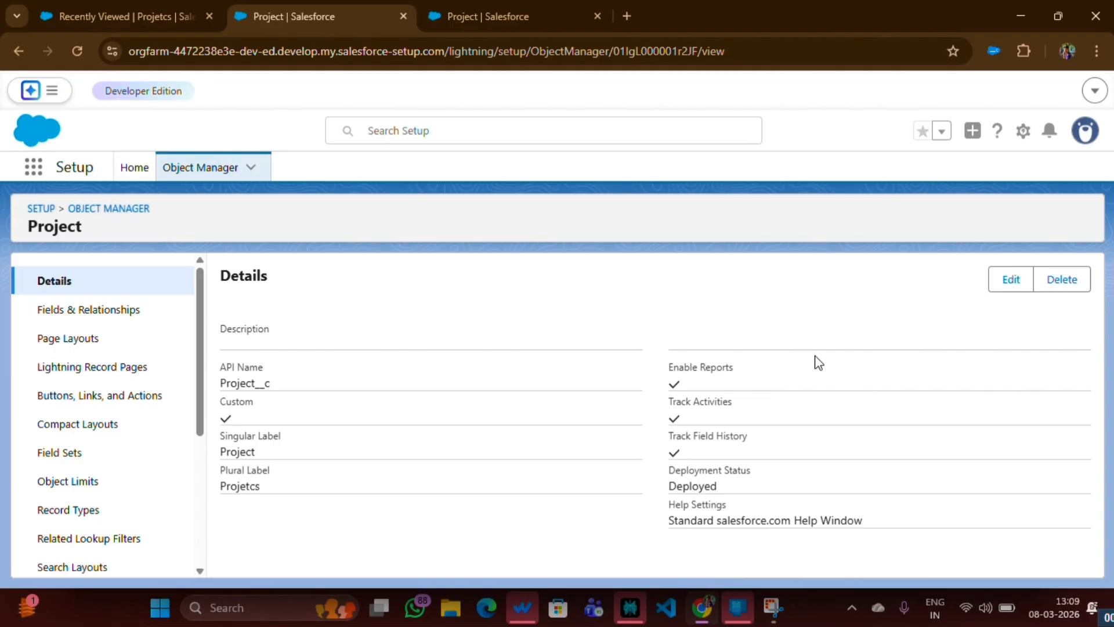
{"action": "left_click", "coordinate": [102, 313]}
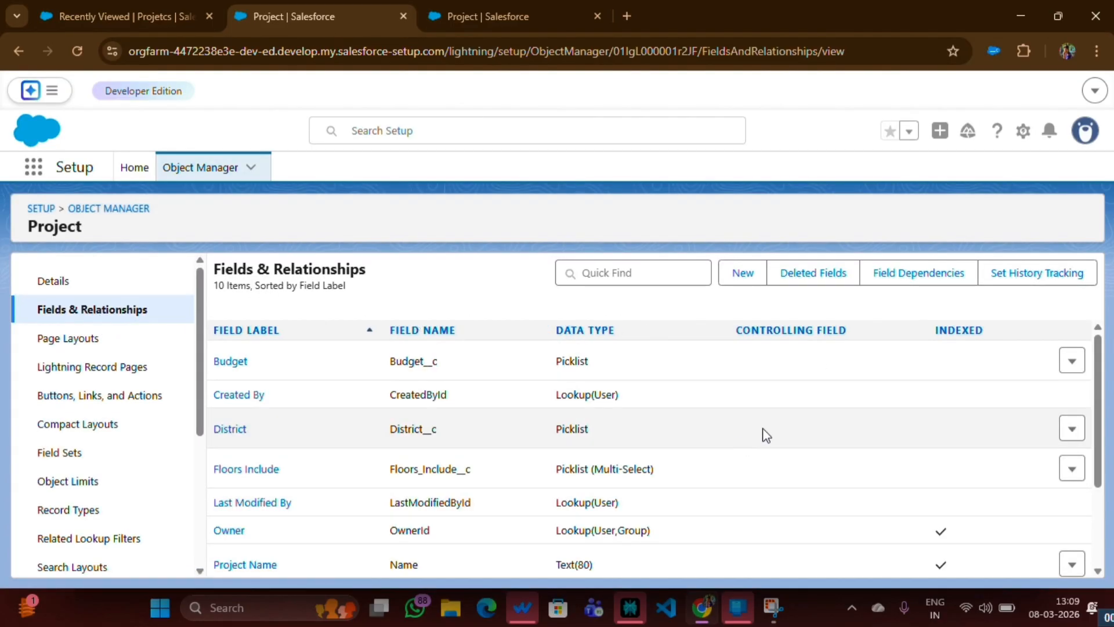
{"action": "left_click", "coordinate": [900, 285]}
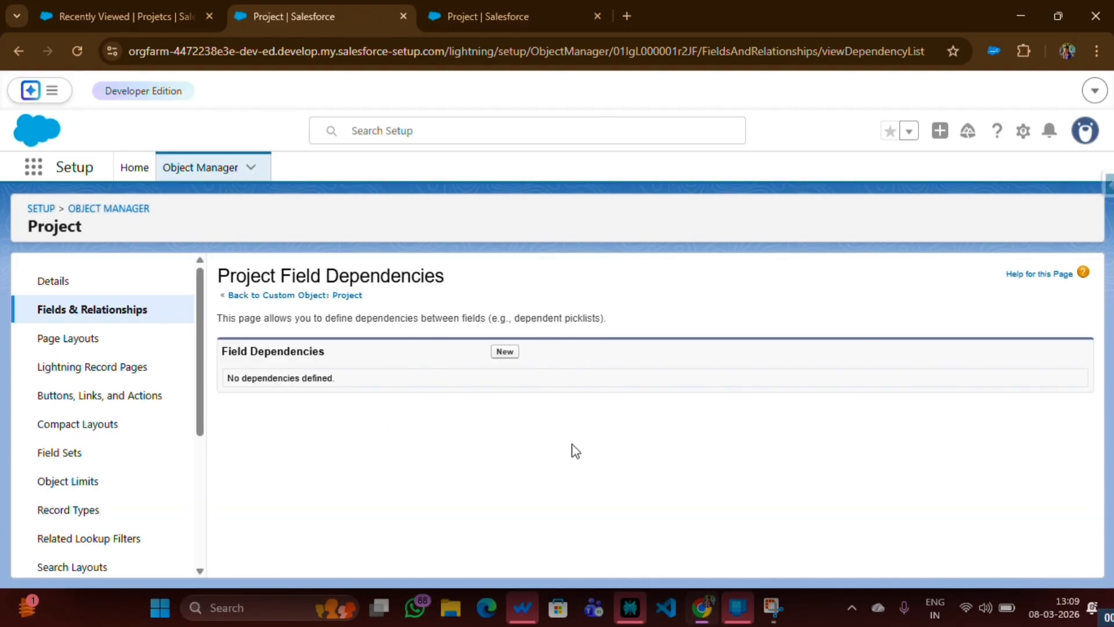
Start a new field dependency on Project with States as the controlling field and District as the dependent field
{"action": "left_click", "coordinate": [504, 353]}
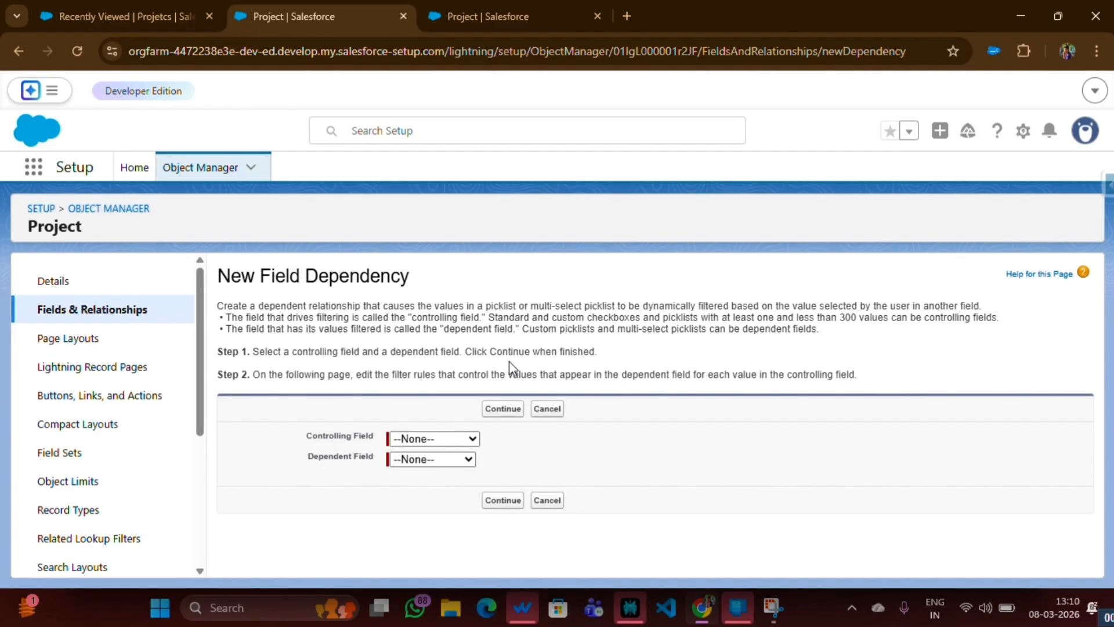
{"action": "left_click_drag", "start_coordinate": [306, 434], "coordinate": [377, 444]}
{"action": "left_click", "coordinate": [411, 439]}
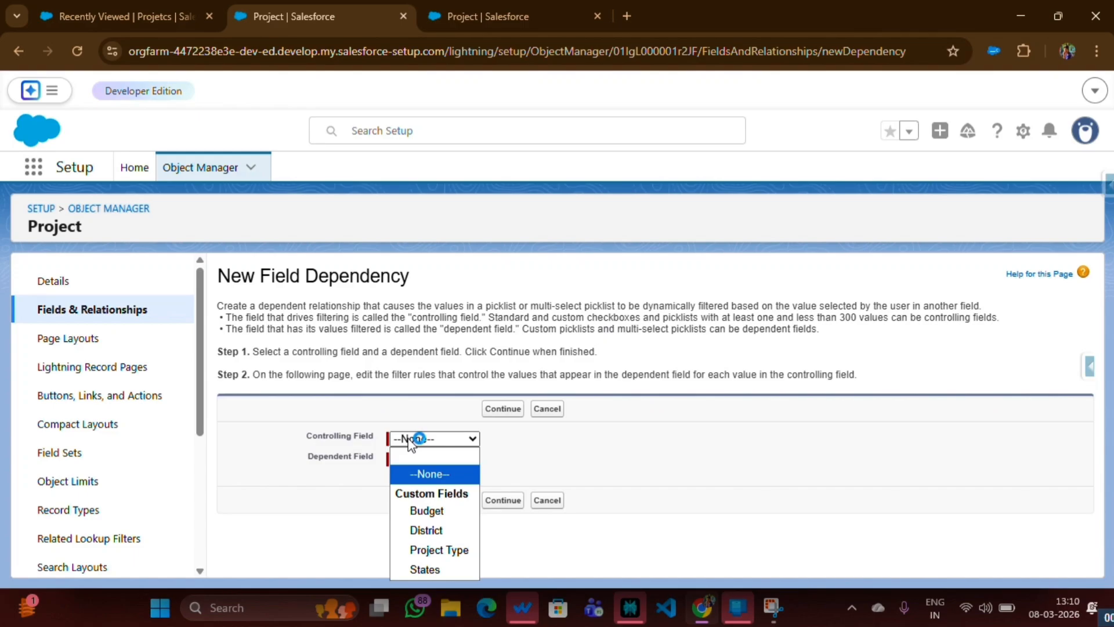
{"action": "left_click", "coordinate": [425, 569]}
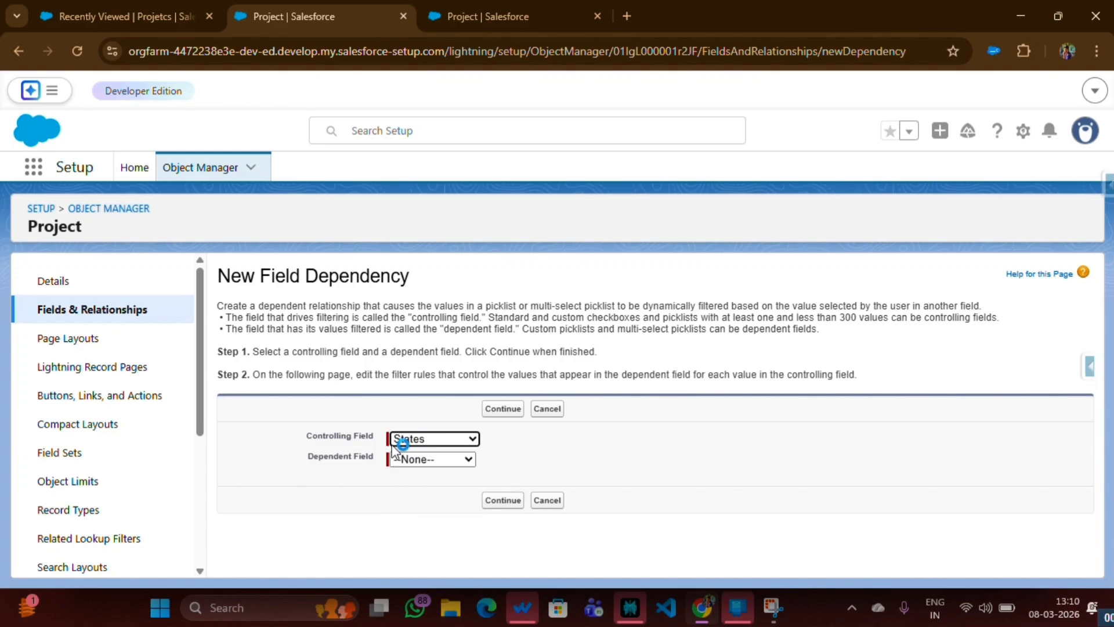
{"action": "left_click", "coordinate": [419, 460]}
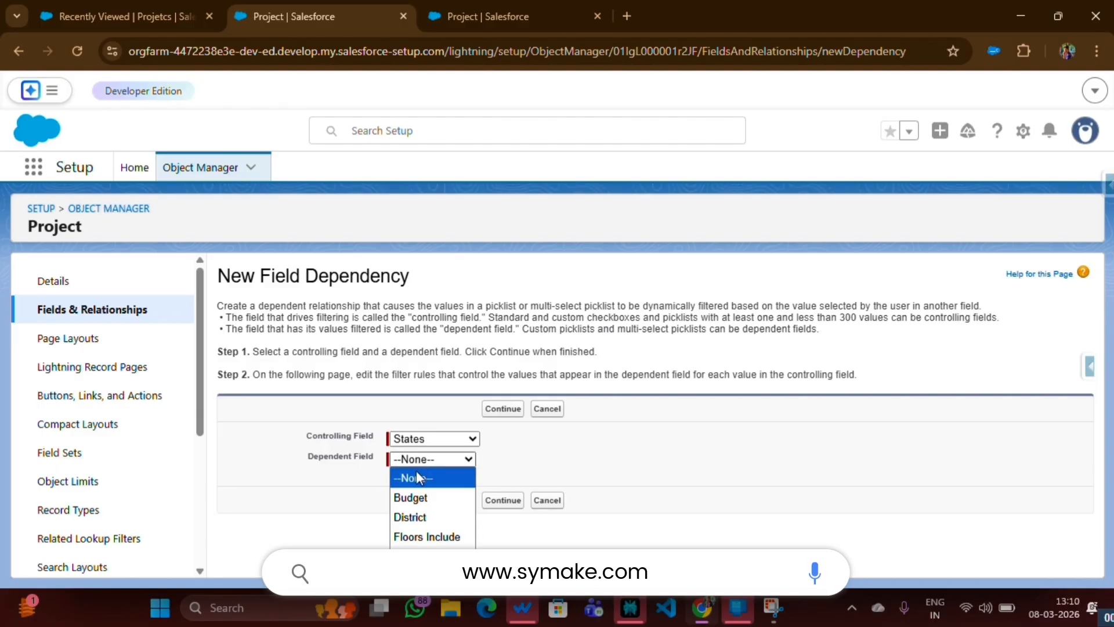
{"action": "left_click", "coordinate": [410, 517]}
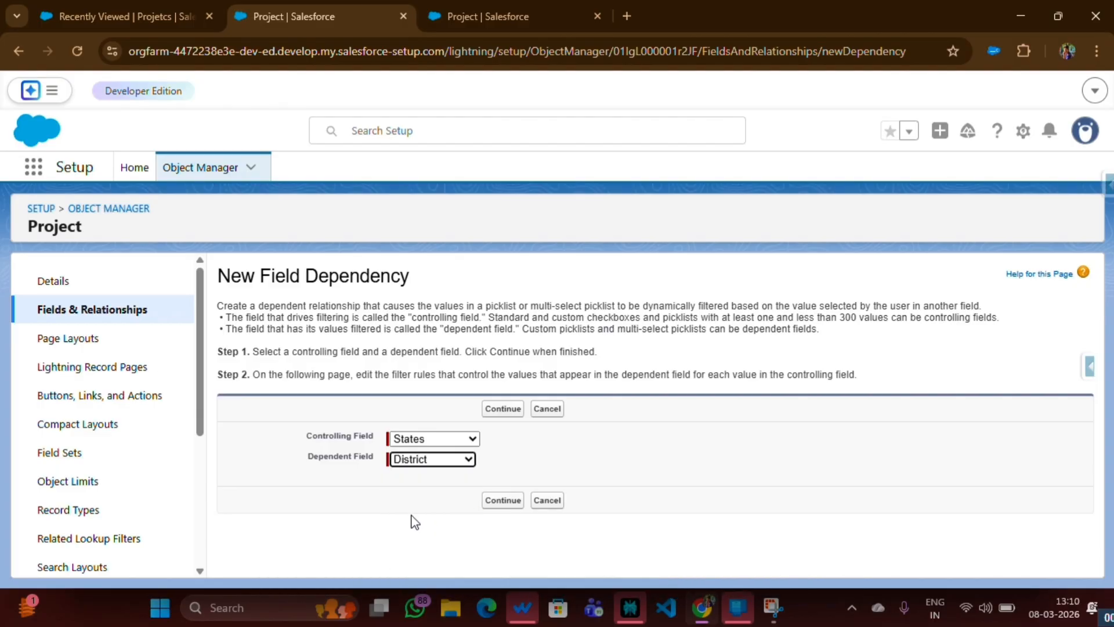
Continue to the dependency matrix and include the districts from Bagalkote through Vijayanagara under the Karnataka state
{"action": "left_click", "coordinate": [491, 501]}
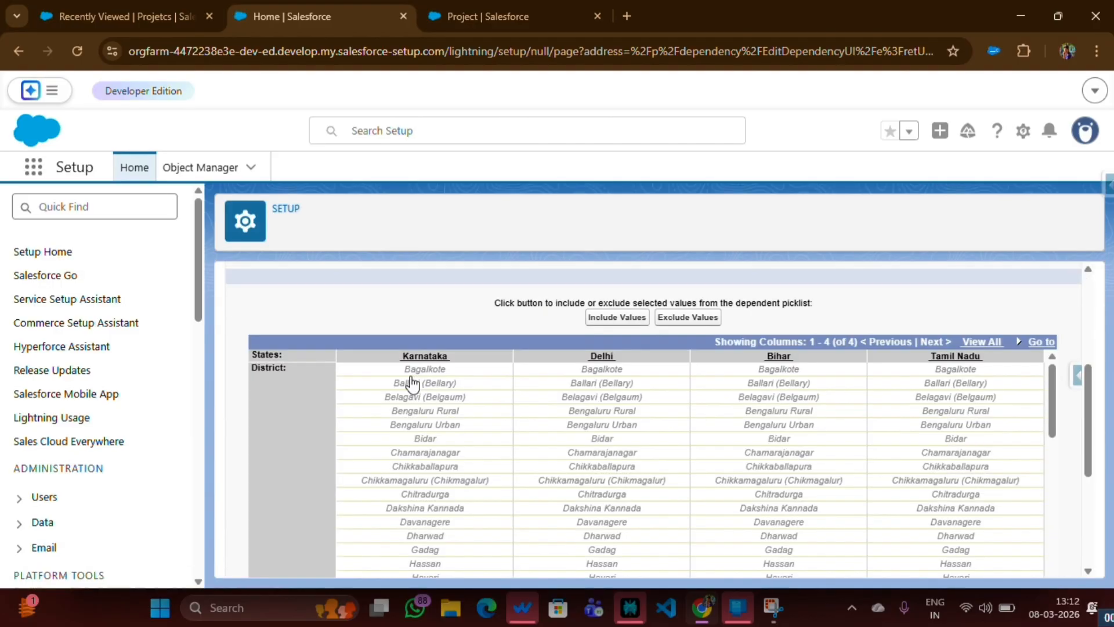
{"action": "left_click", "coordinate": [415, 376]}
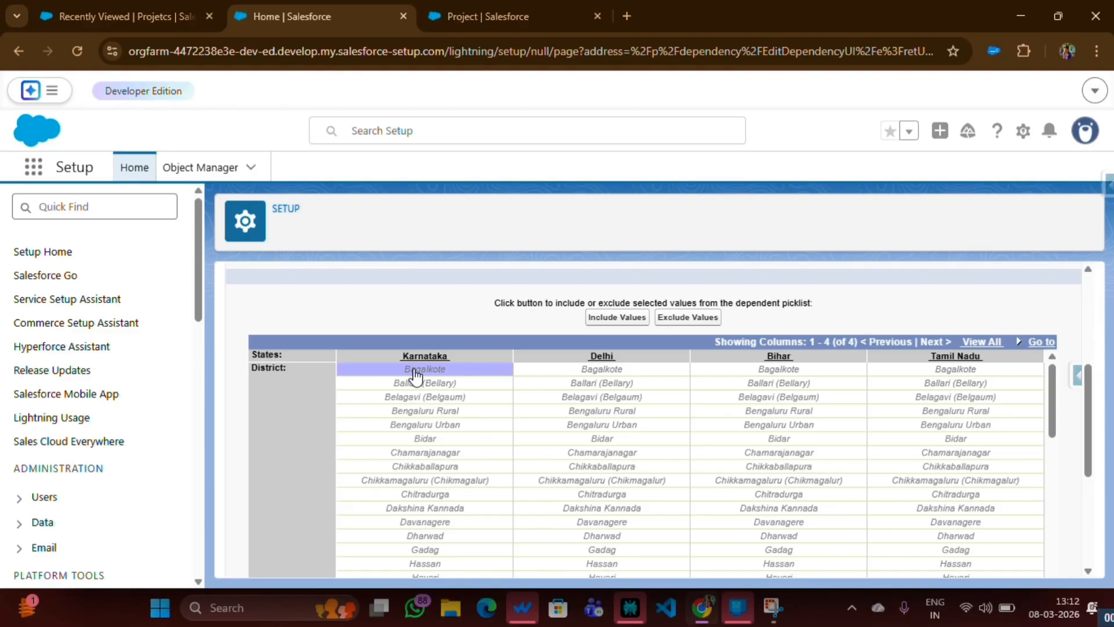
{"action": "left_click", "coordinate": [416, 397], "text": "shift"}
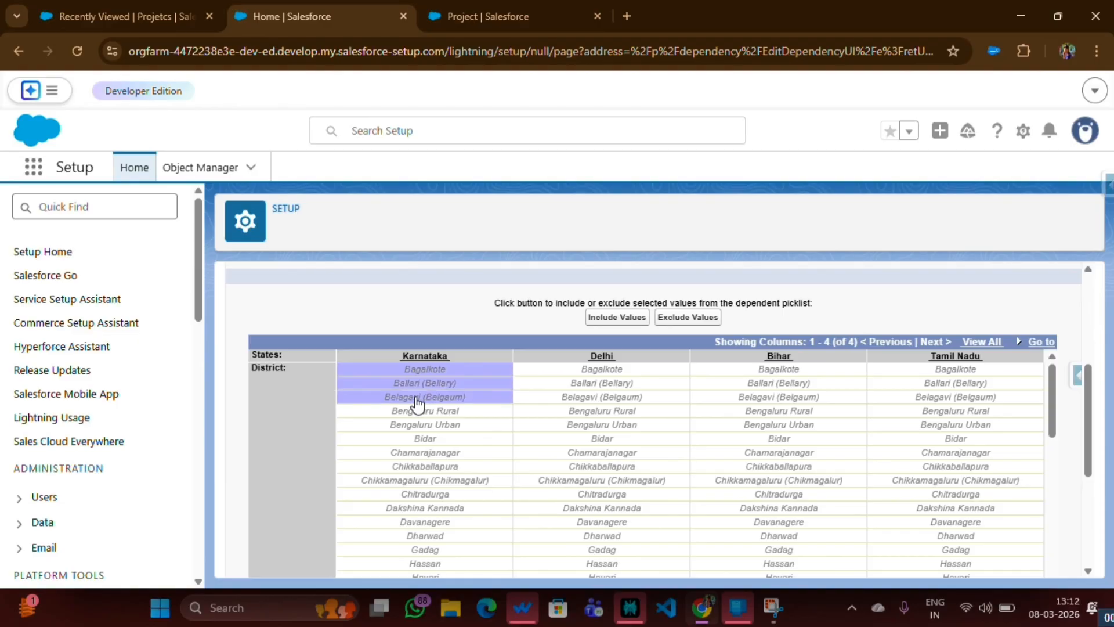
{"action": "left_click_drag", "start_coordinate": [416, 397], "coordinate": [448, 481]}
{"action": "scroll", "coordinate": [414, 504], "scroll_direction": "down", "scroll_amount": 4}
{"action": "scroll", "coordinate": [453, 528], "scroll_direction": "down", "scroll_amount": 3}
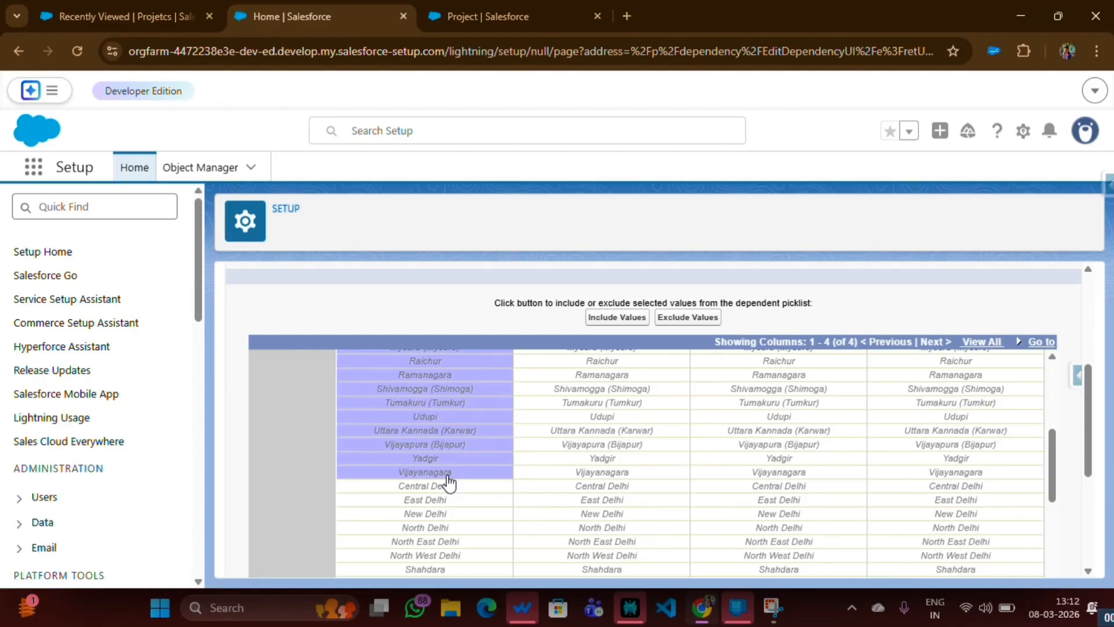
{"action": "left_click", "coordinate": [622, 318]}
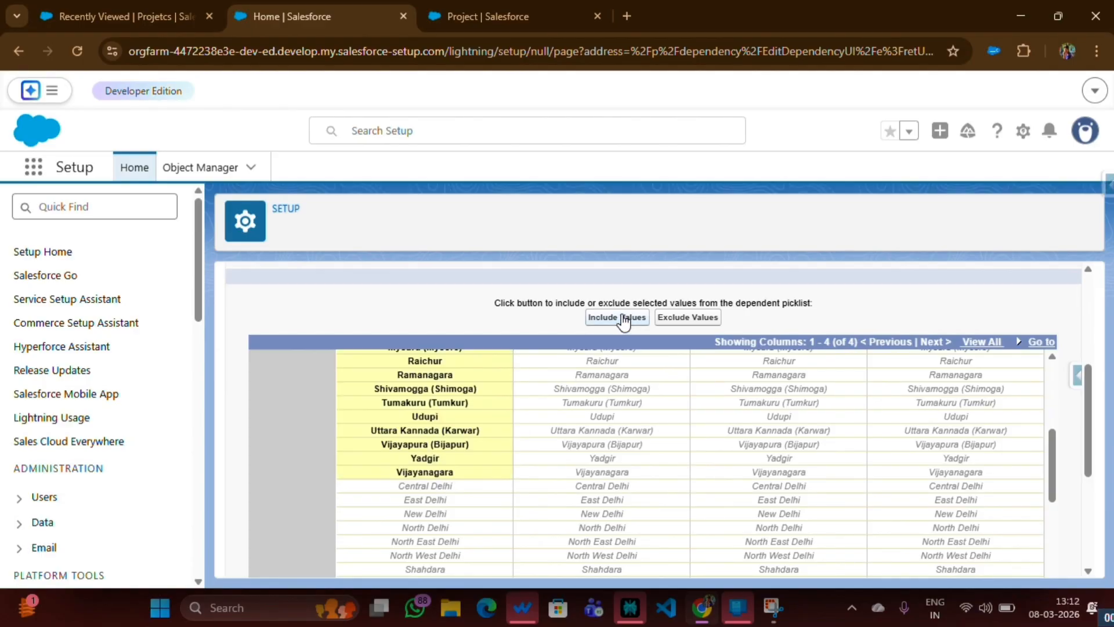
Include the districts from Central Delhi through West Delhi under the Delhi state
{"action": "scroll", "coordinate": [507, 538], "scroll_direction": "down", "scroll_amount": 3}
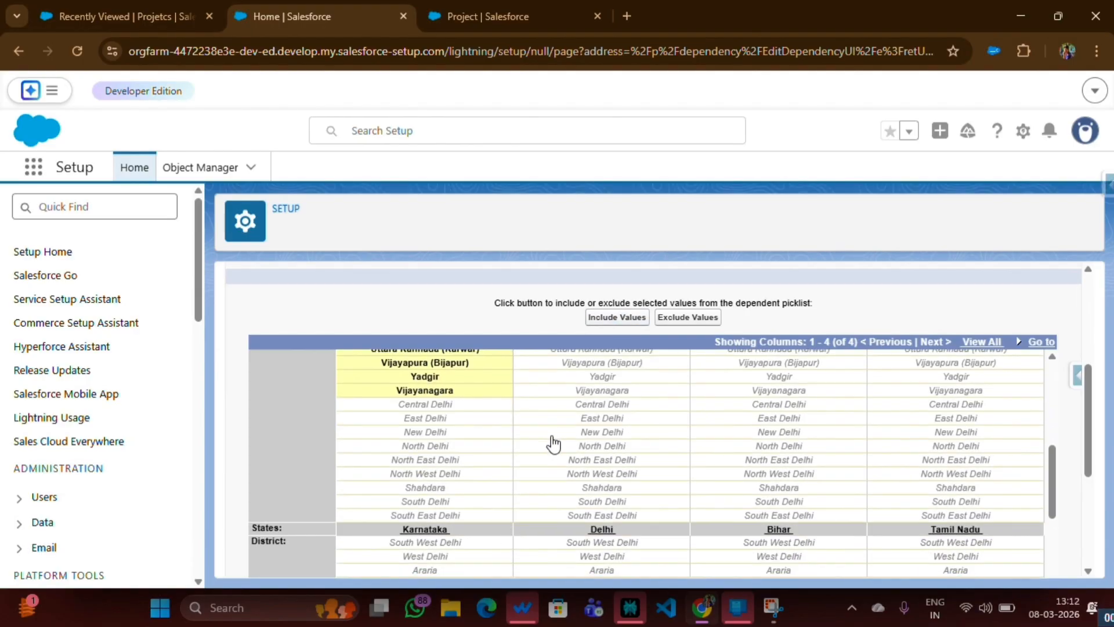
{"action": "scroll", "coordinate": [553, 442], "scroll_direction": "down", "scroll_amount": 1}
{"action": "scroll", "coordinate": [553, 443], "scroll_direction": "up", "scroll_amount": 1}
{"action": "left_click_drag", "start_coordinate": [601, 405], "coordinate": [601, 447]}
{"action": "left_click_drag", "start_coordinate": [601, 448], "coordinate": [610, 464]}
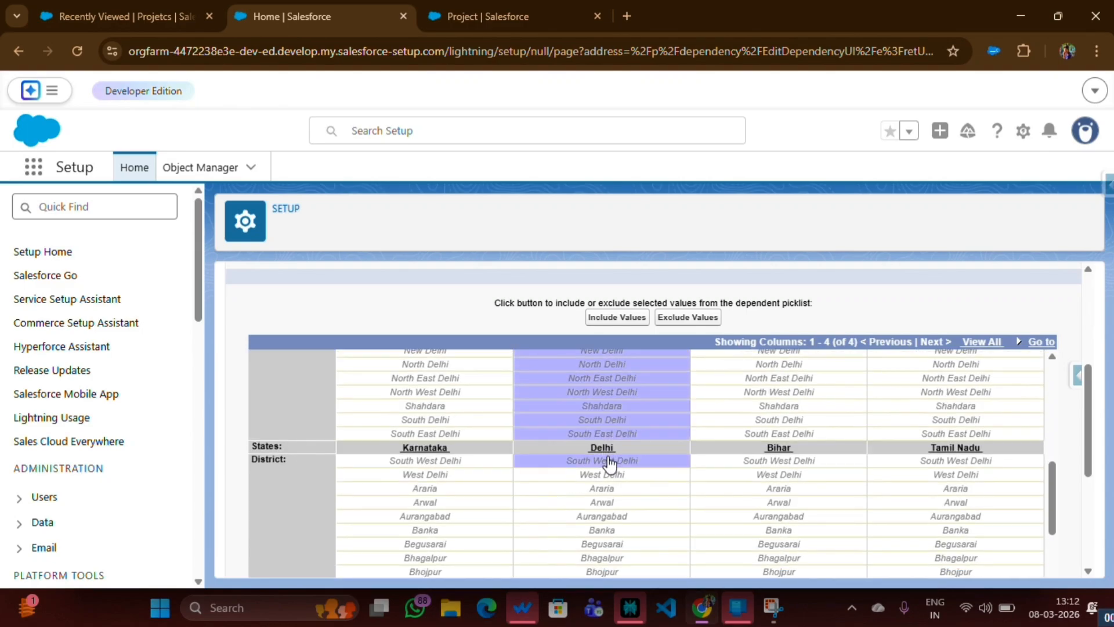
{"action": "scroll", "coordinate": [608, 464], "scroll_direction": "up", "scroll_amount": 3}
{"action": "left_click", "coordinate": [603, 490]}
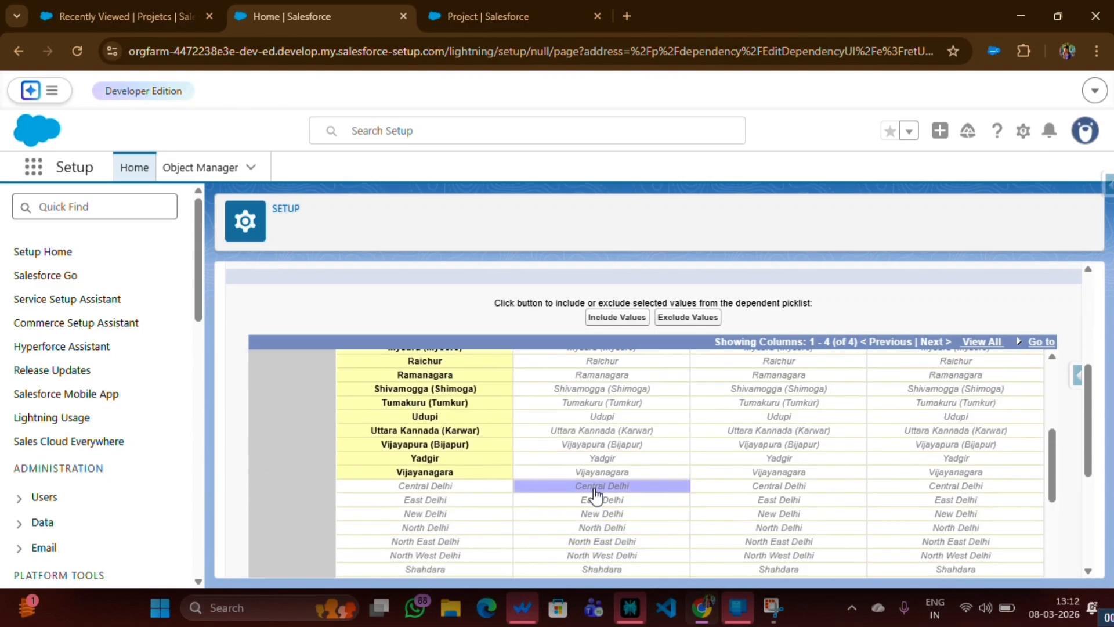
{"action": "left_click_drag", "start_coordinate": [596, 497], "coordinate": [625, 480]}
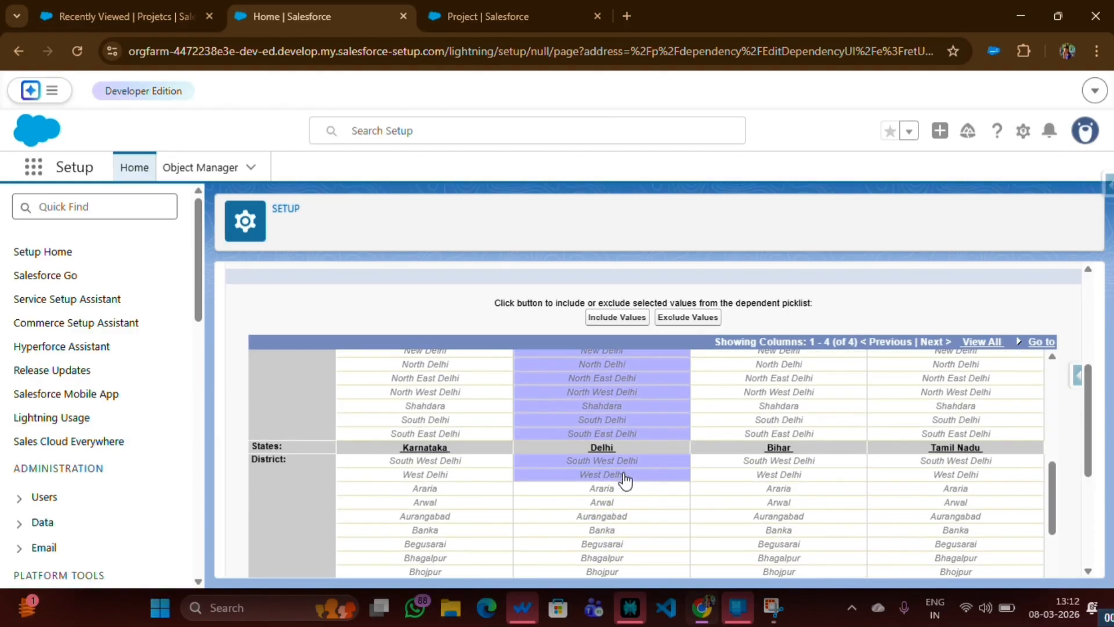
{"action": "left_click", "coordinate": [612, 321]}
Include the Bihar districts under Bihar and the Tamil Nadu districts under Tamil Nadu, and save the field dependency
{"action": "scroll", "coordinate": [652, 377], "scroll_direction": "down", "scroll_amount": 3}
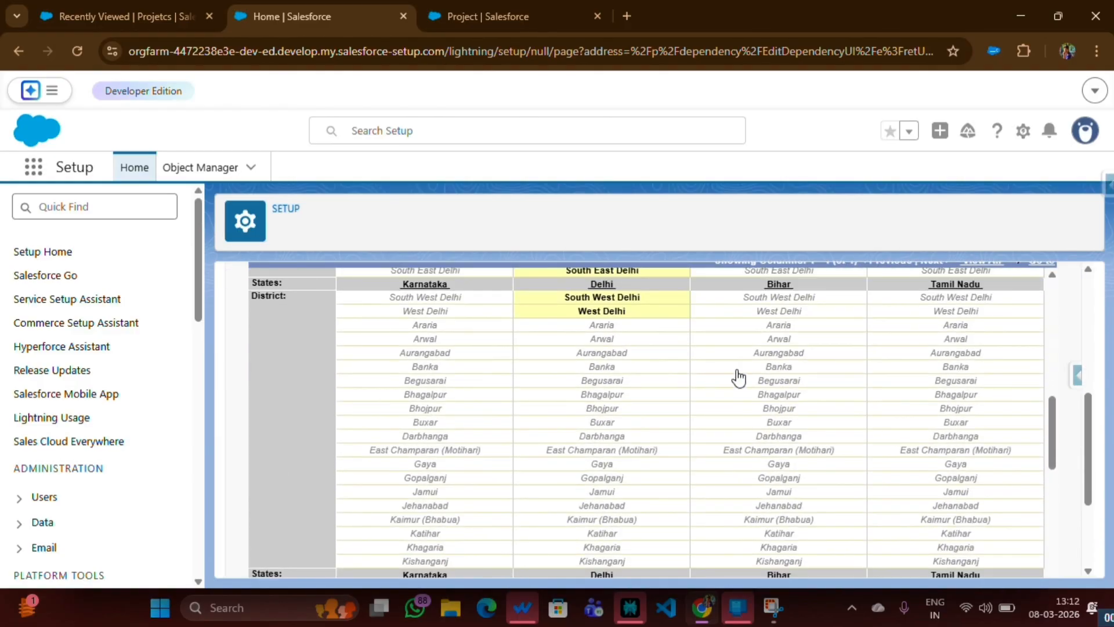
{"action": "left_click_drag", "start_coordinate": [783, 326], "coordinate": [790, 429]}
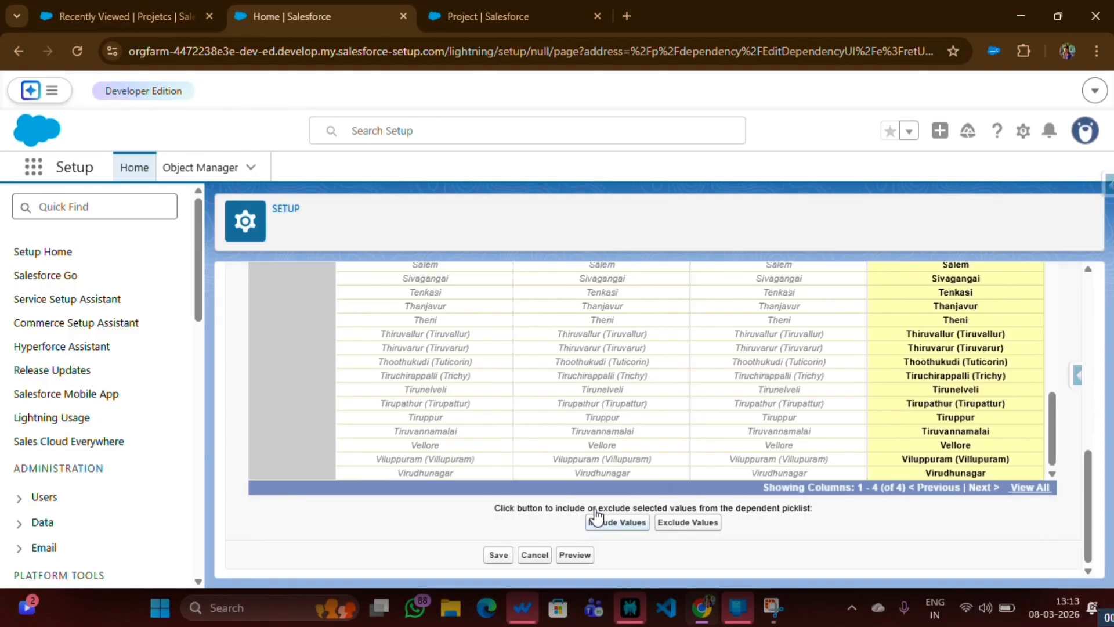
{"action": "scroll", "coordinate": [597, 406], "scroll_direction": "up", "scroll_amount": 5}
{"action": "scroll", "coordinate": [598, 409], "scroll_direction": "up", "scroll_amount": 10}
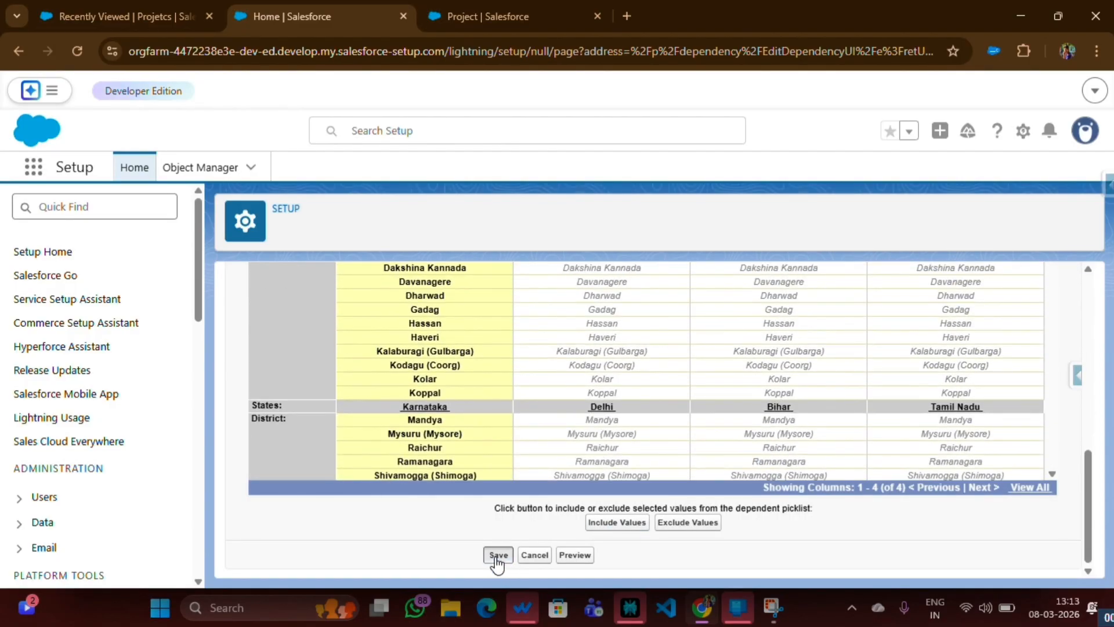
{"action": "left_click", "coordinate": [497, 556]}
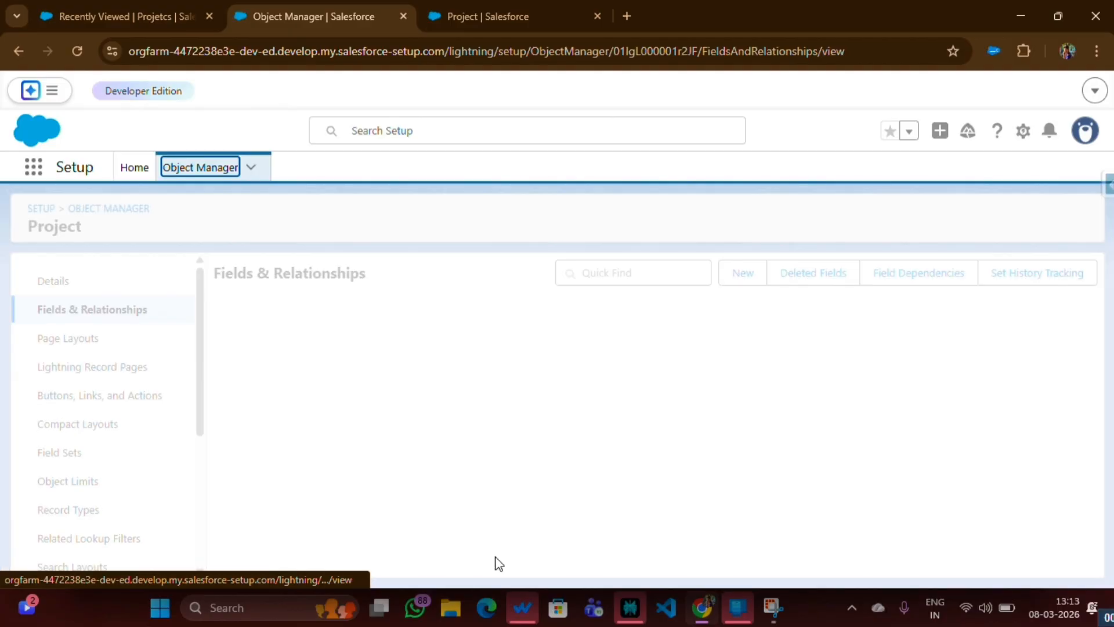
Return to the Projetcs list, hard-reload the page with the browser's developer tools open, and close the tools
{"action": "left_click", "coordinate": [127, 17]}
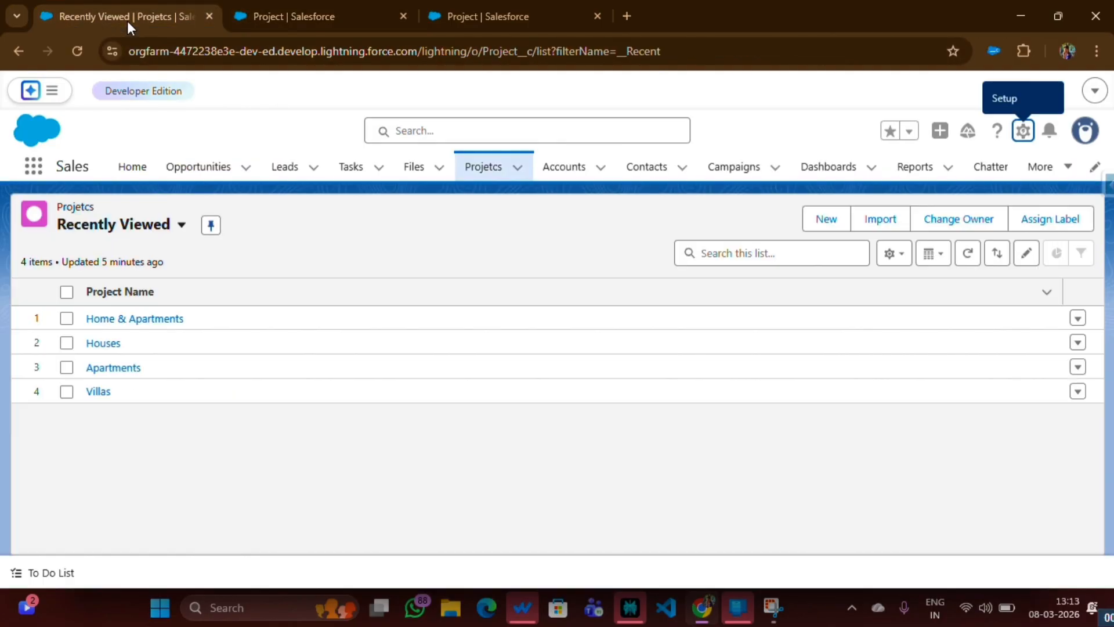
{"action": "right_click", "coordinate": [238, 144]}
{"action": "left_click", "coordinate": [217, 402]}
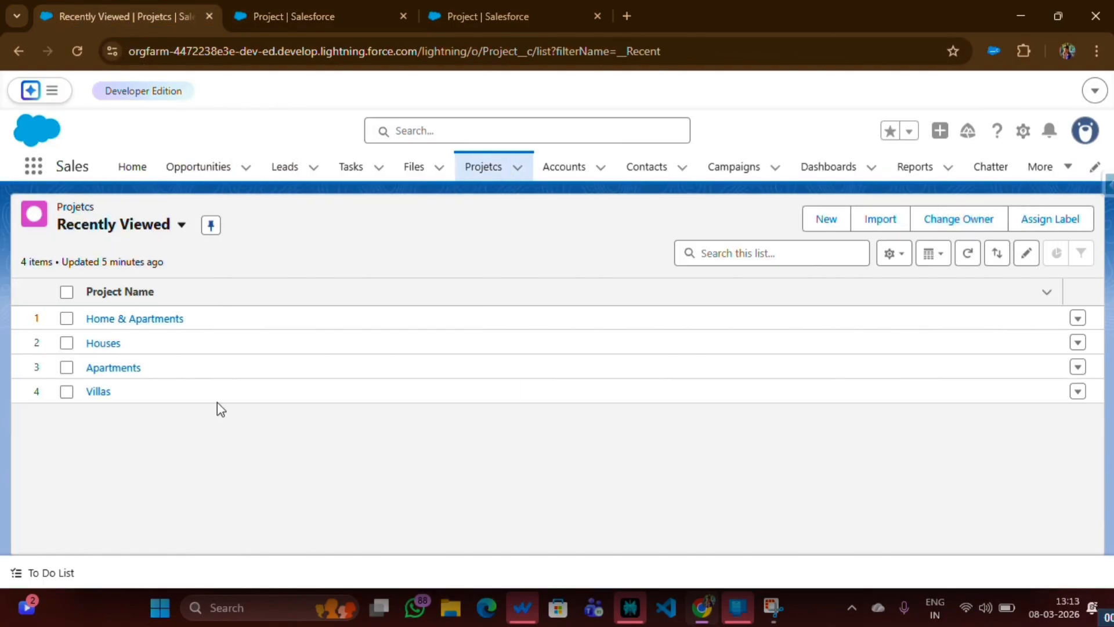
{"action": "right_click", "coordinate": [71, 53]}
{"action": "left_click", "coordinate": [112, 132]}
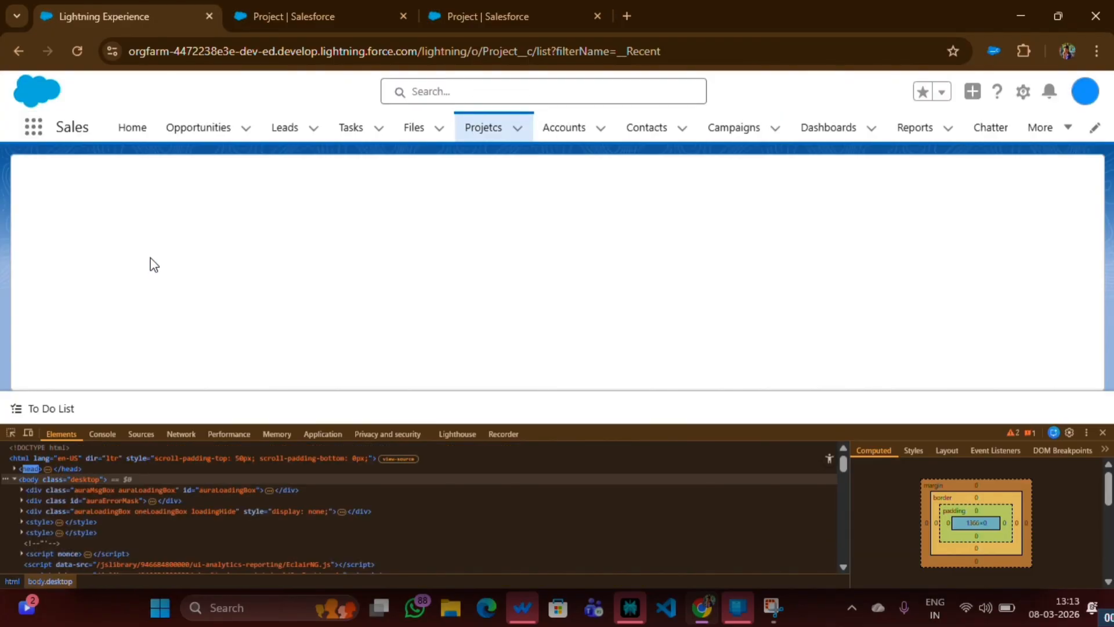
{"action": "left_click", "coordinate": [1102, 432]}
Start a new record in the Projetcs list and set its States field to Karnataka
{"action": "left_click", "coordinate": [820, 226]}
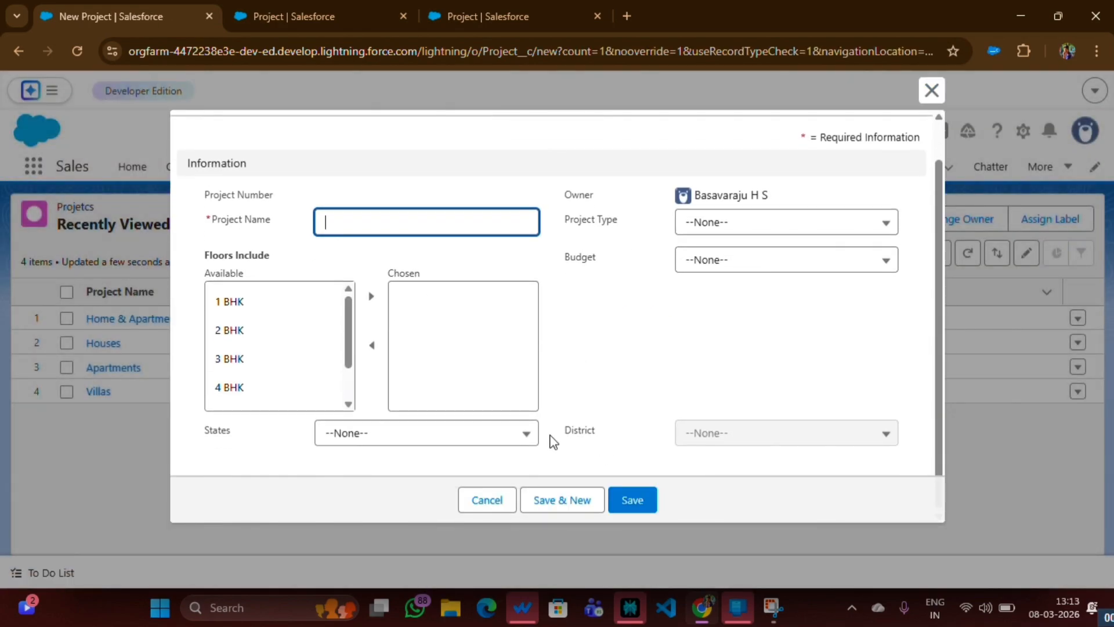
{"action": "left_click_drag", "start_coordinate": [552, 442], "coordinate": [617, 440]}
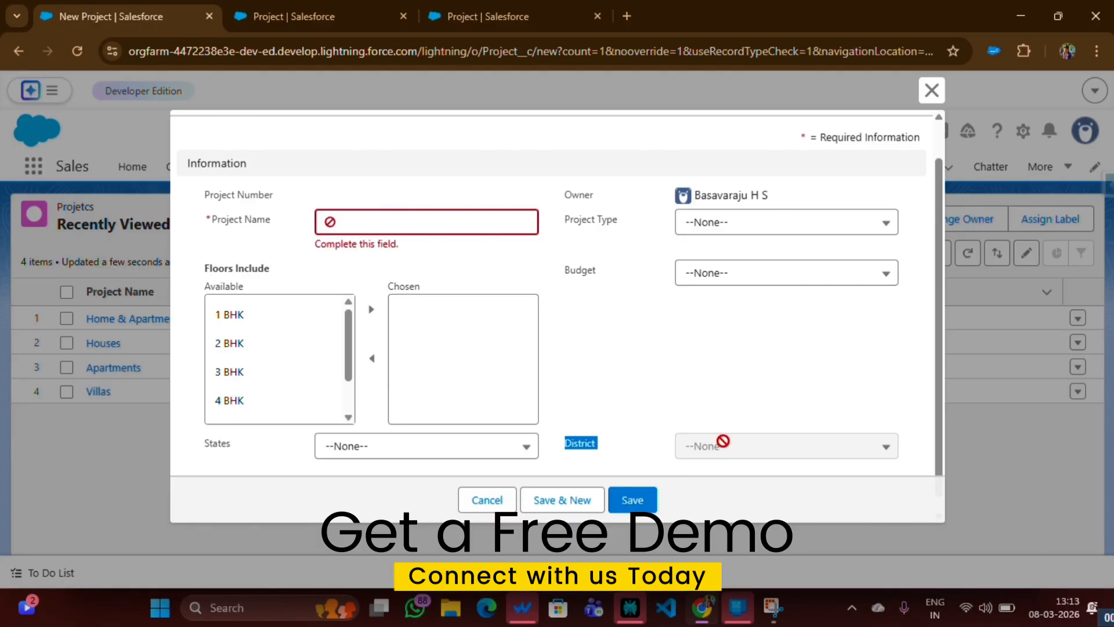
{"action": "scroll", "coordinate": [686, 403], "scroll_direction": "down", "scroll_amount": 1}
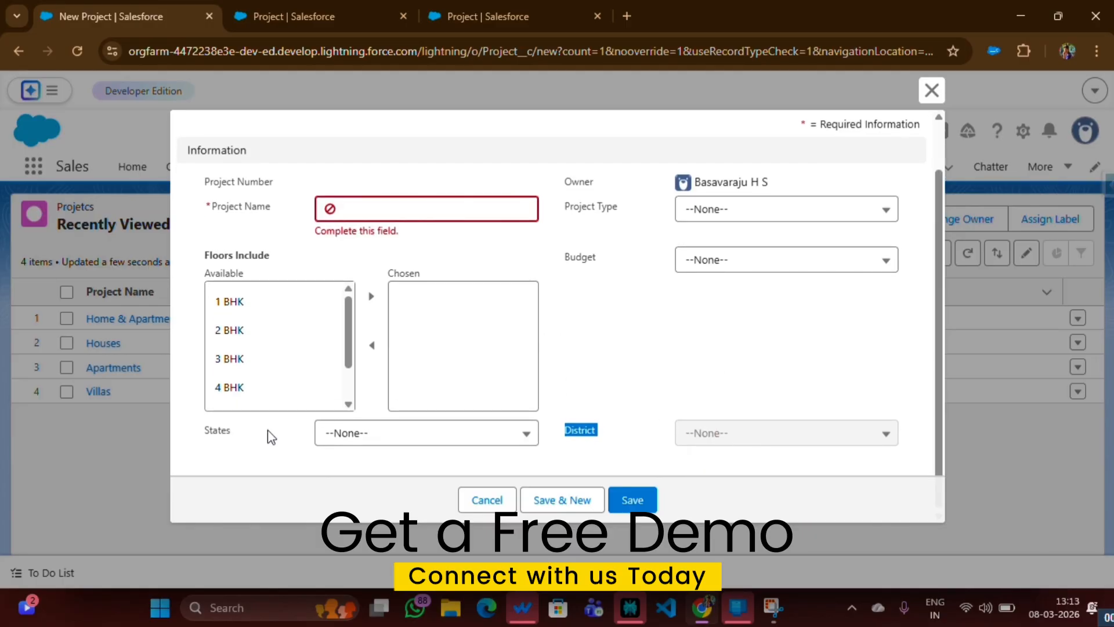
{"action": "left_click", "coordinate": [348, 433]}
{"action": "left_click", "coordinate": [356, 348]}
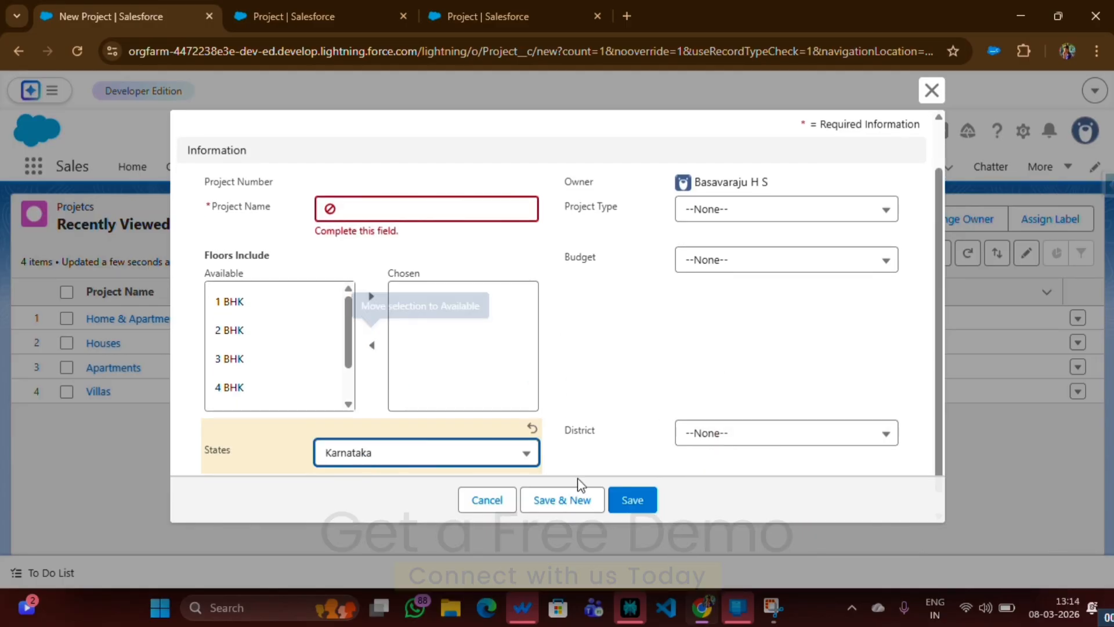
Examine the District values offered for the Karnataka state
{"action": "left_click", "coordinate": [720, 435]}
{"action": "scroll", "coordinate": [738, 250], "scroll_direction": "down", "scroll_amount": 4}
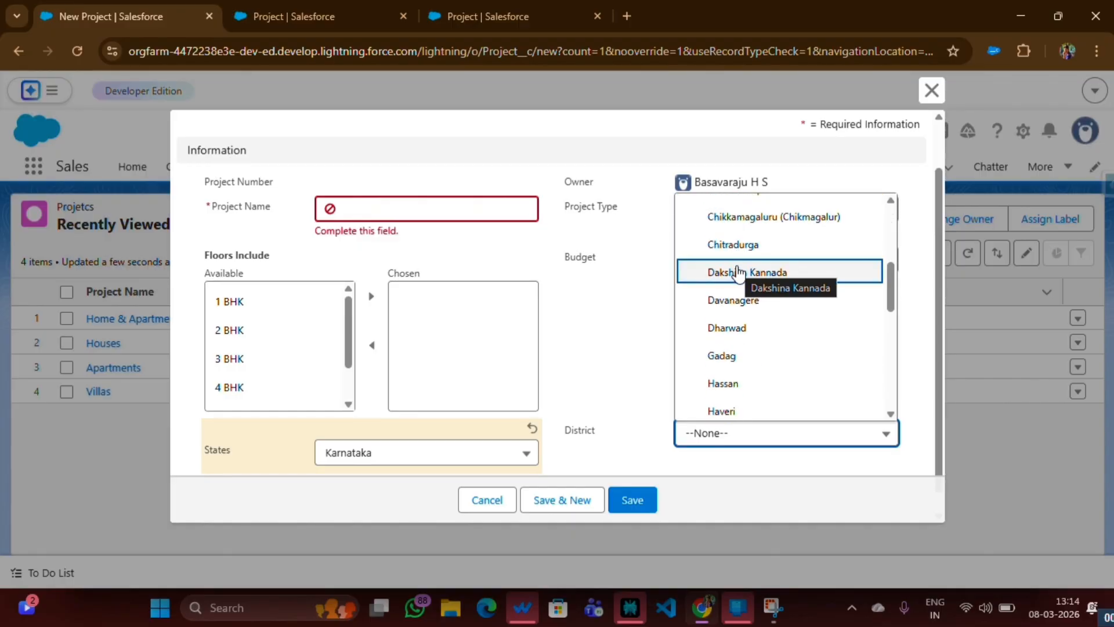
{"action": "scroll", "coordinate": [737, 290], "scroll_direction": "down", "scroll_amount": 3}
Change the new project's States field to Delhi and examine the District values offered for it
{"action": "left_click", "coordinate": [428, 462]}
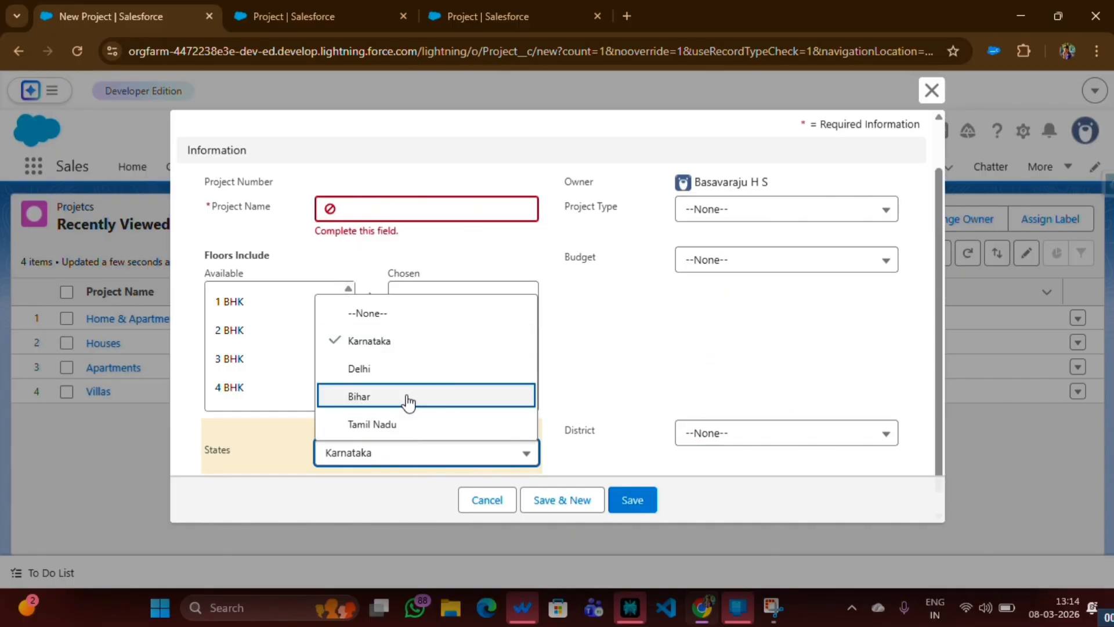
{"action": "left_click", "coordinate": [400, 377]}
{"action": "left_click", "coordinate": [781, 434]}
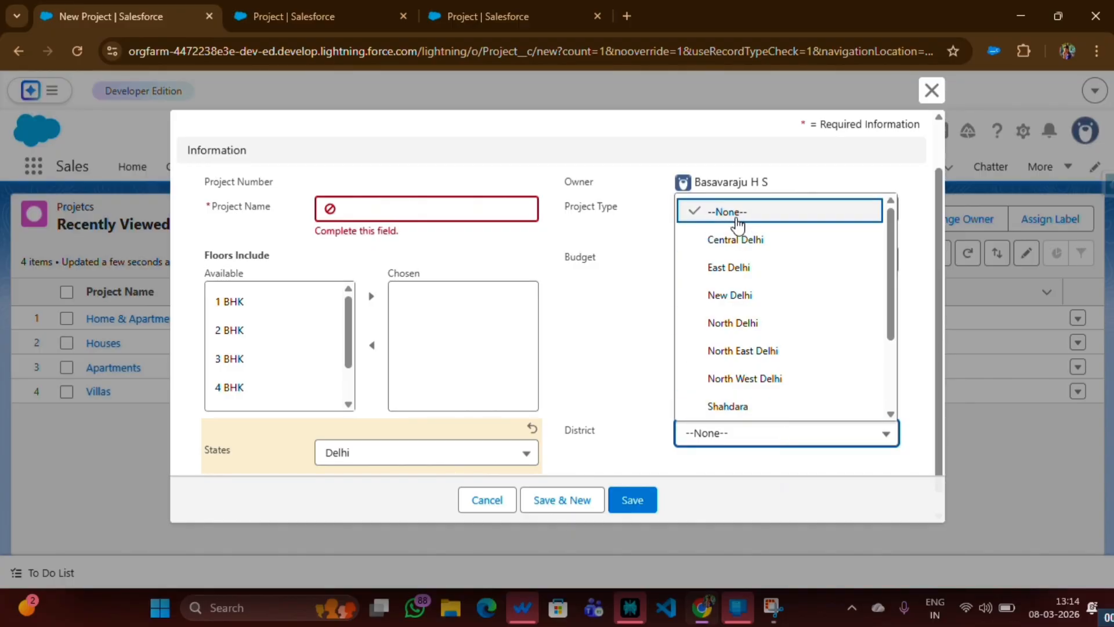
{"action": "scroll", "coordinate": [745, 290], "scroll_direction": "down", "scroll_amount": 2}
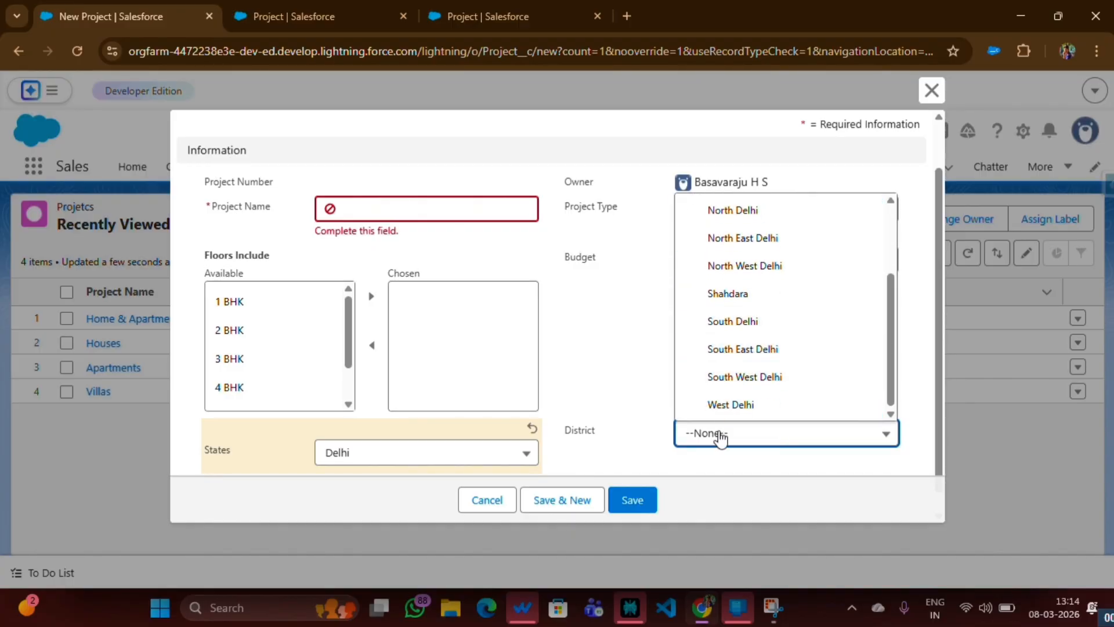
{"action": "scroll", "coordinate": [739, 323], "scroll_direction": "down", "scroll_amount": 2}
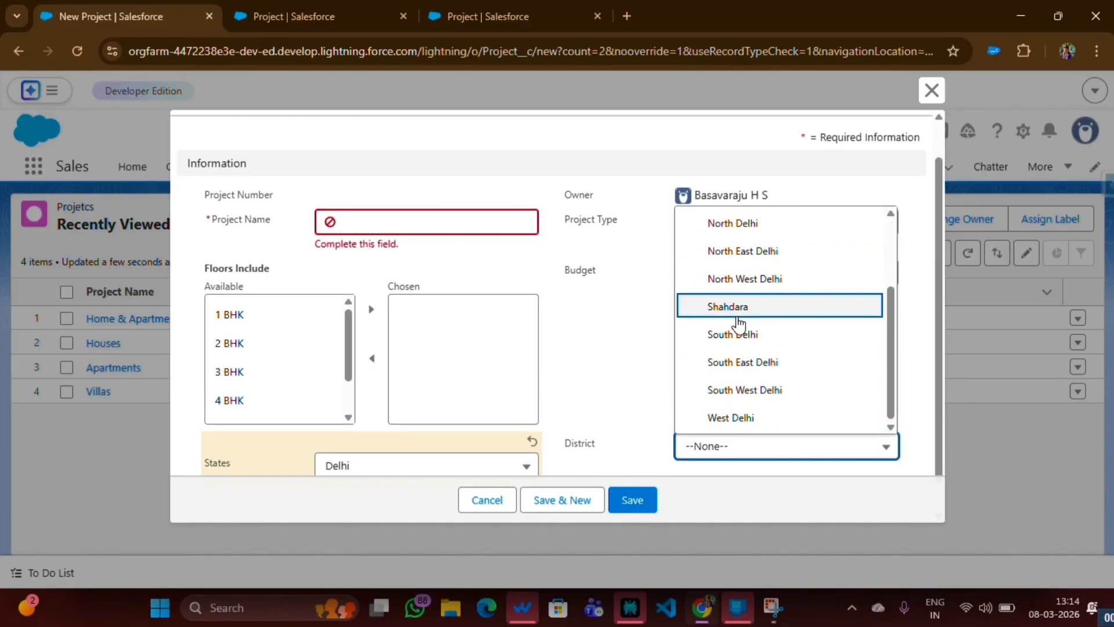